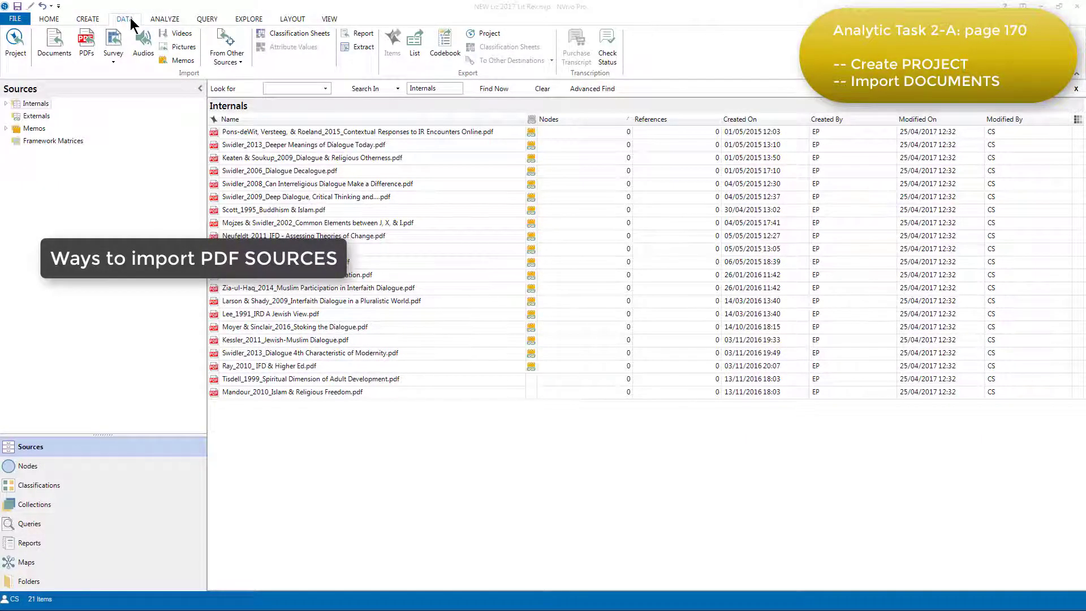
# Step: Import the Snarr_2017_Labor & Interfaith Resistence PDF as an internal source with default properties
pyautogui.rightClick(279, 422)
pyautogui.moveTo(331, 443)
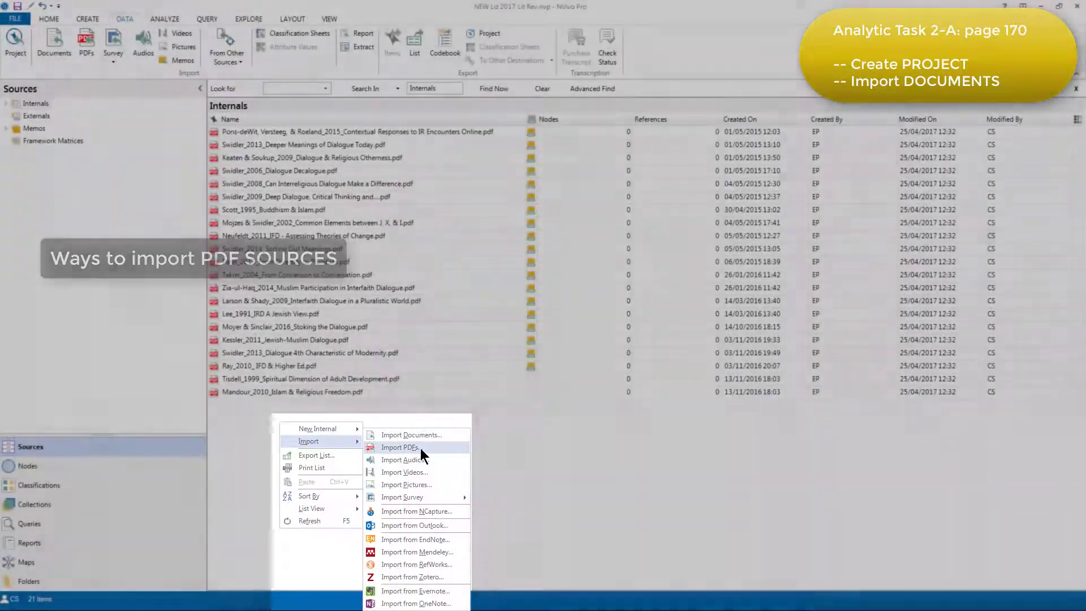
pyautogui.click(419, 448)
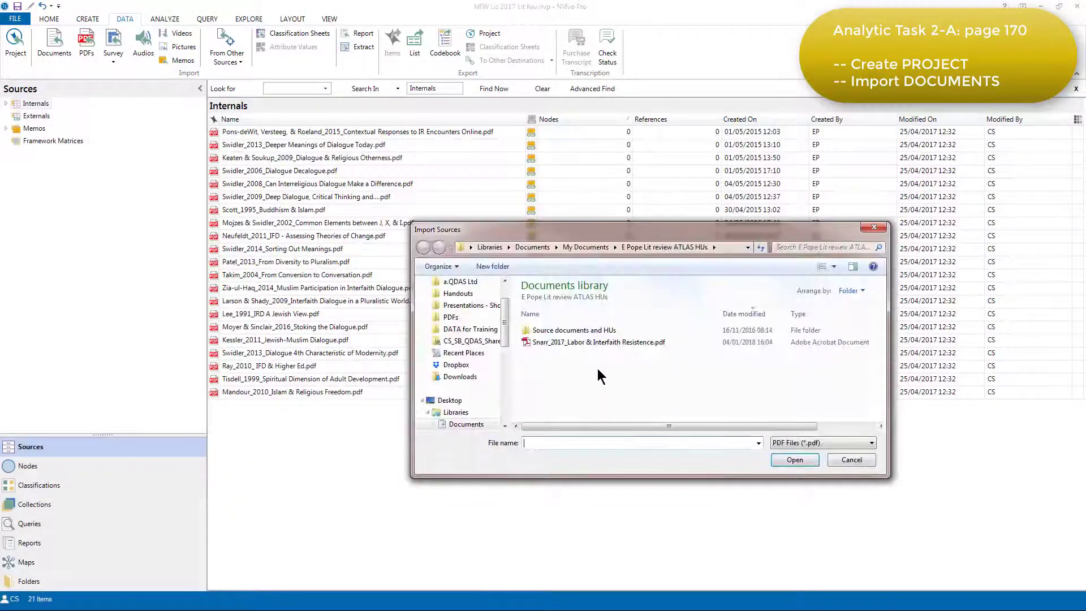
pyautogui.click(611, 343)
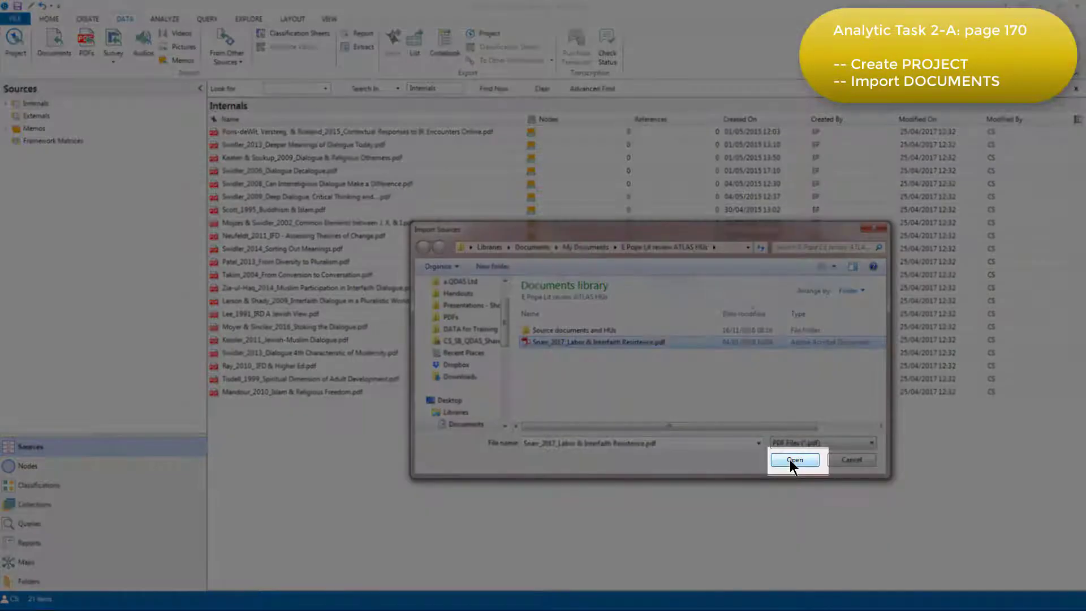
pyautogui.click(791, 459)
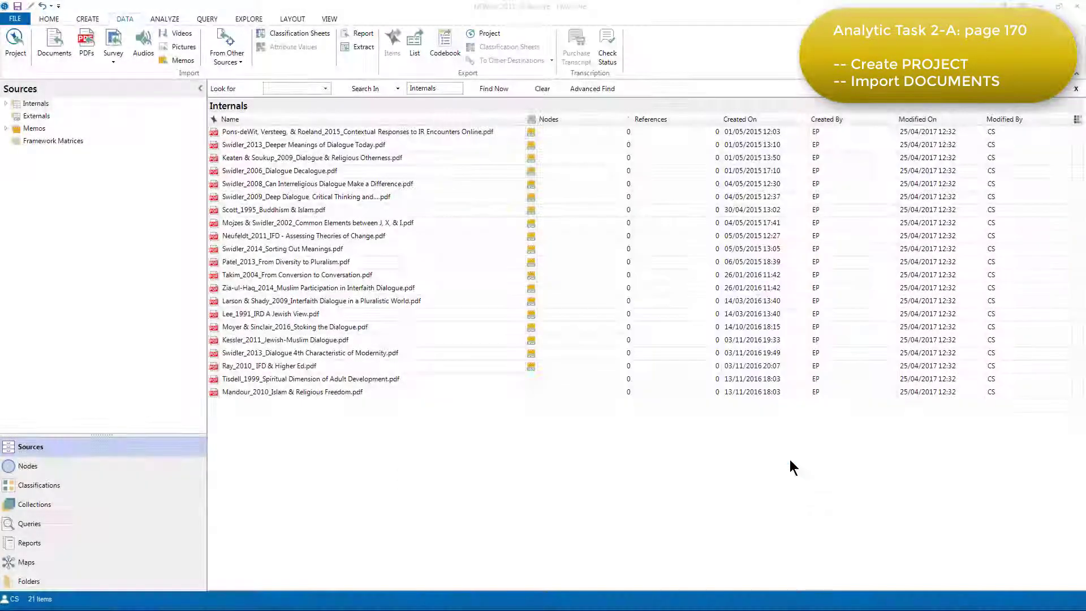
pyautogui.click(591, 268)
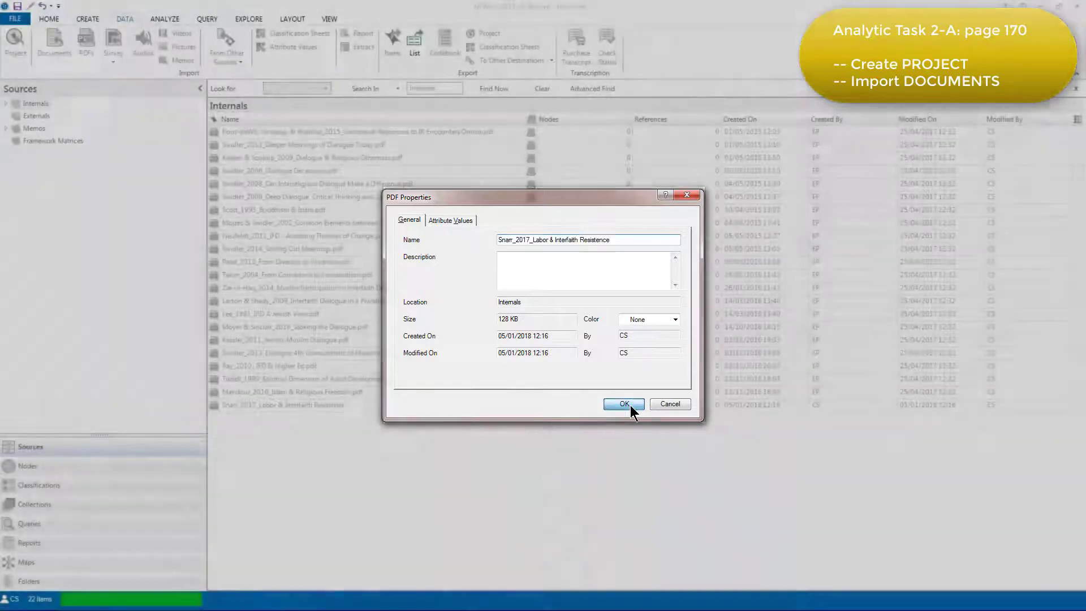
pyautogui.click(625, 404)
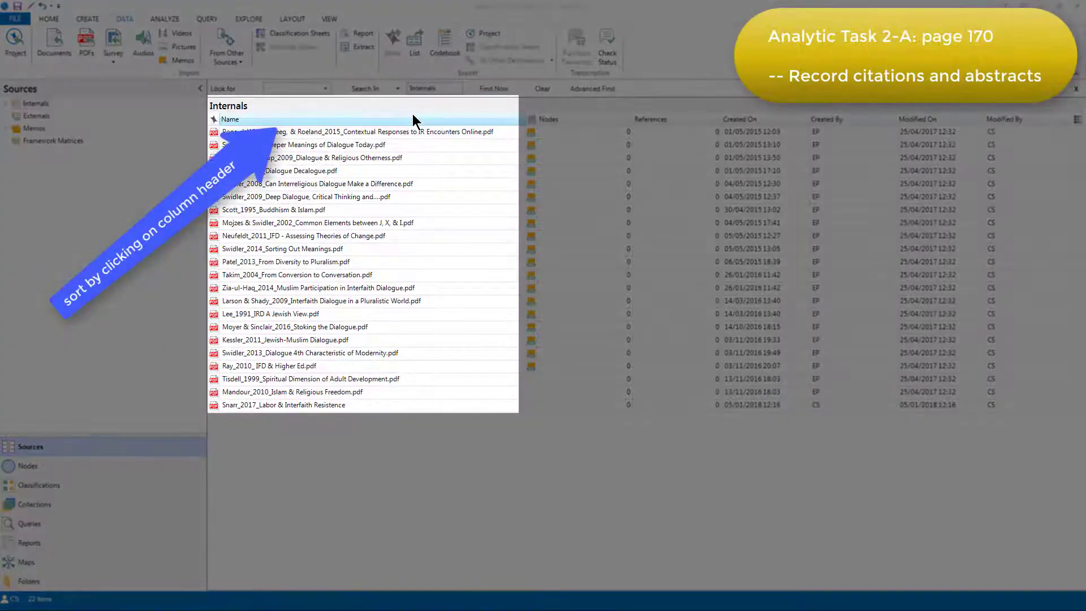
# Step: Sort sources by name and link Snarr_2017 to a new memo named 'Snarr 2017 Labor & Interfaith Resistence'
pyautogui.click(412, 116)
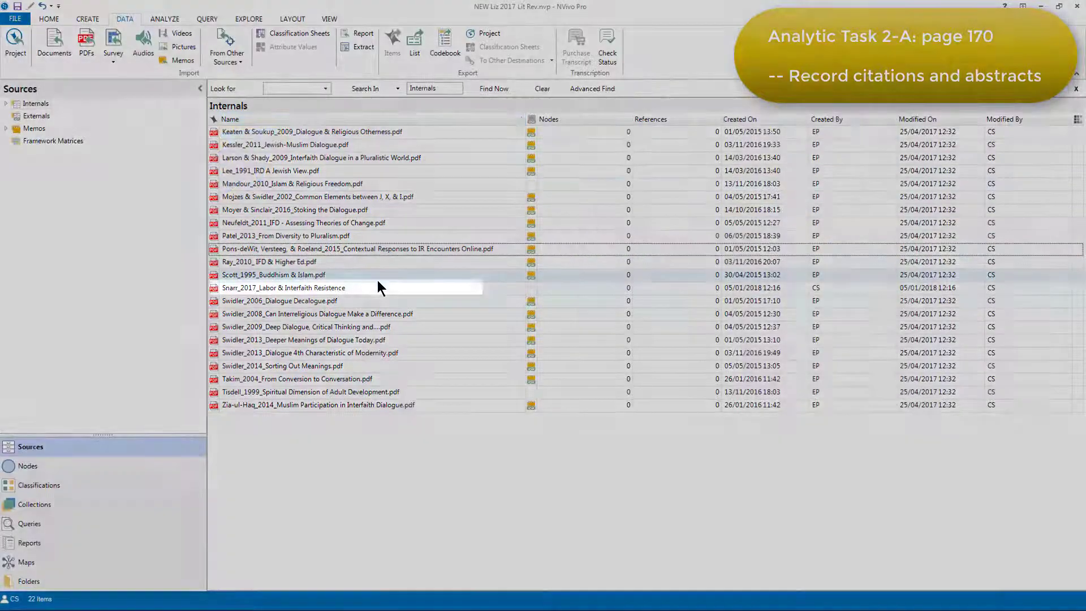
pyautogui.click(376, 289)
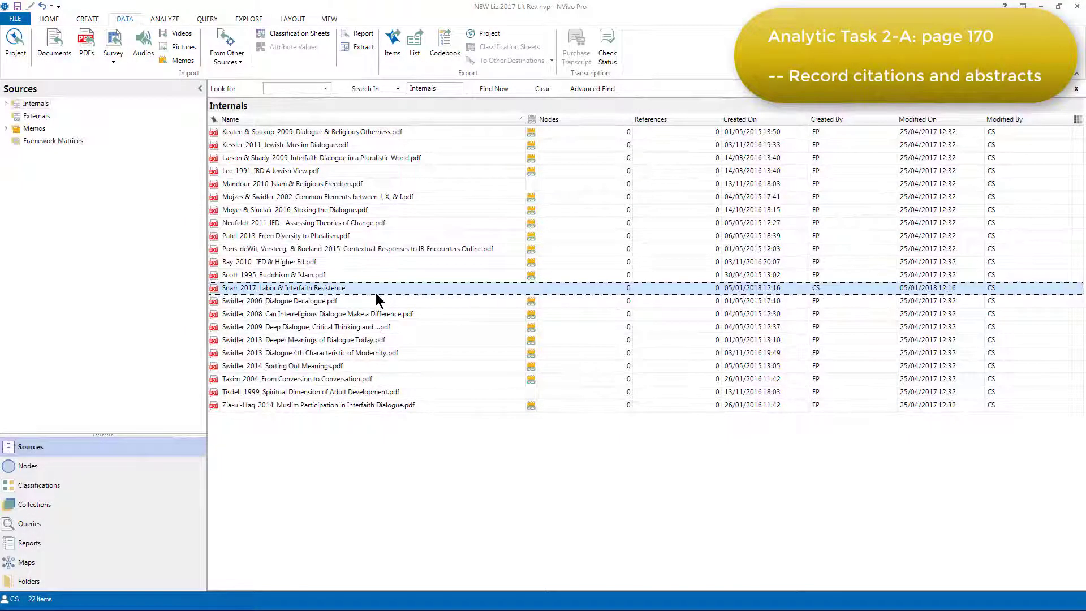
pyautogui.rightClick(376, 293)
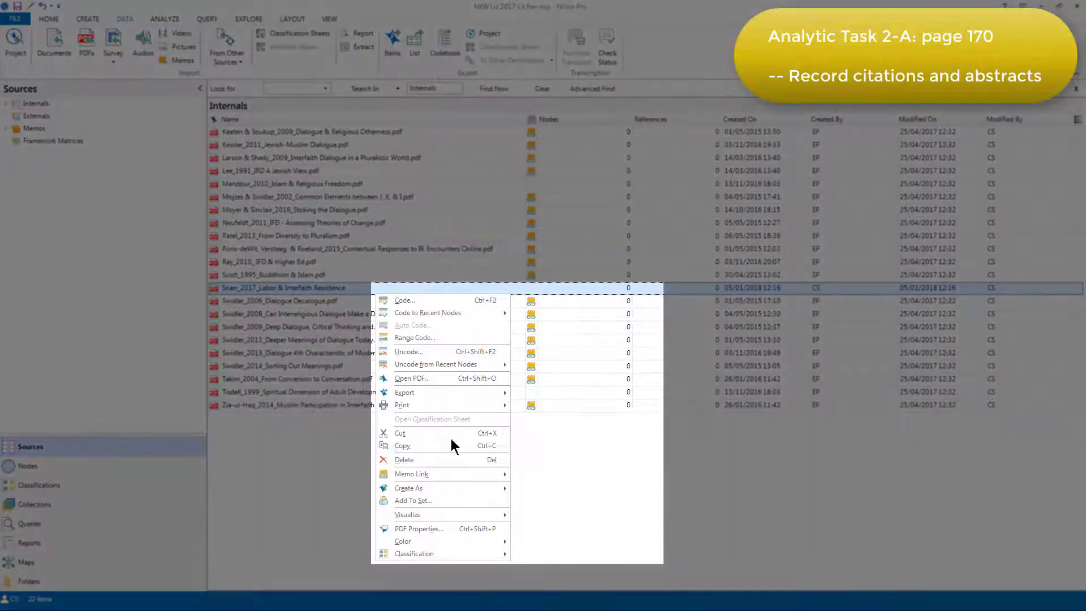
pyautogui.moveTo(470, 473)
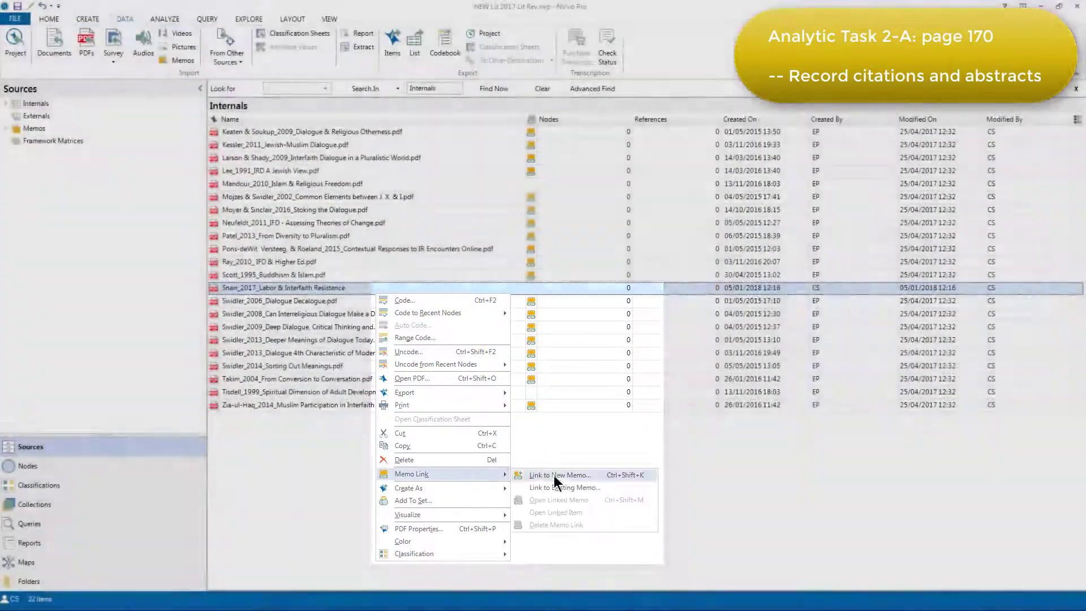
pyautogui.click(563, 475)
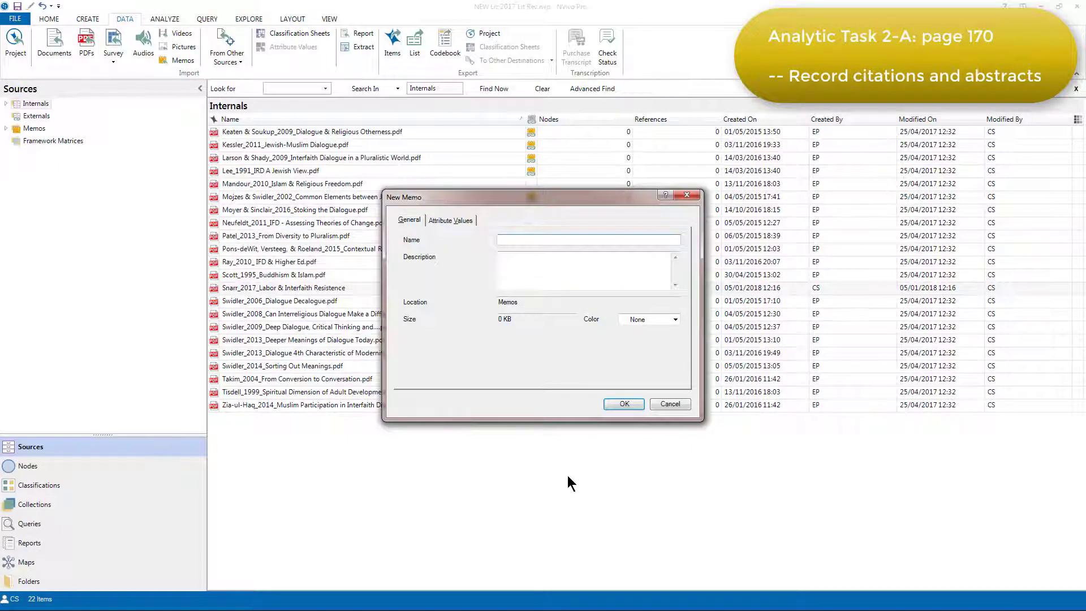
pyautogui.write('S')
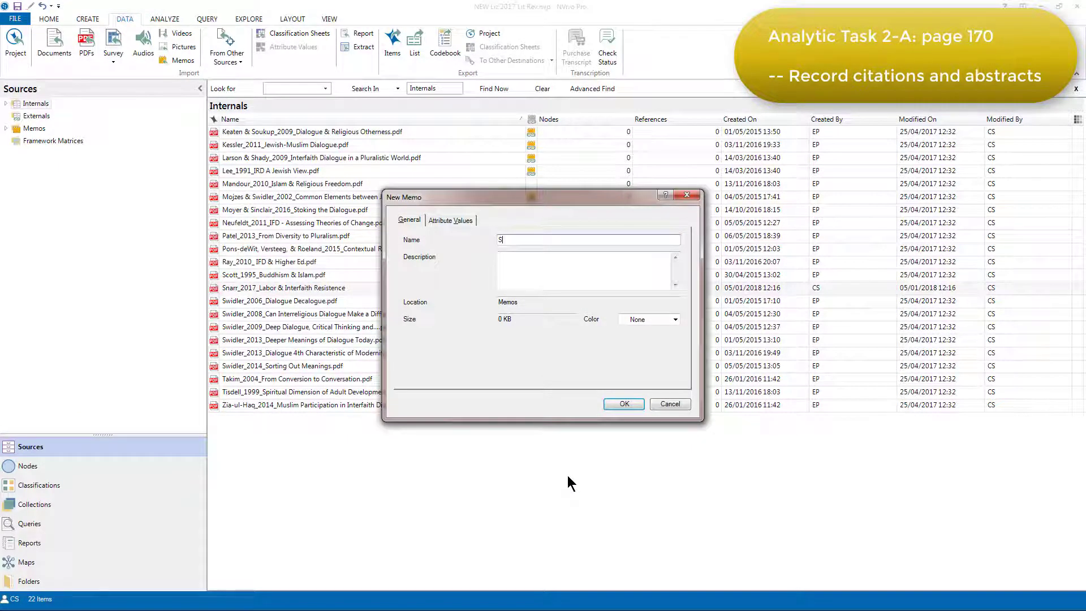
pyautogui.write('narr 2017 Labor & Interfaith Resistence')
# Step: Create the memo and arrange NVivo beside Adobe Reader, with the Snarr abstract in view
pyautogui.press('Return')
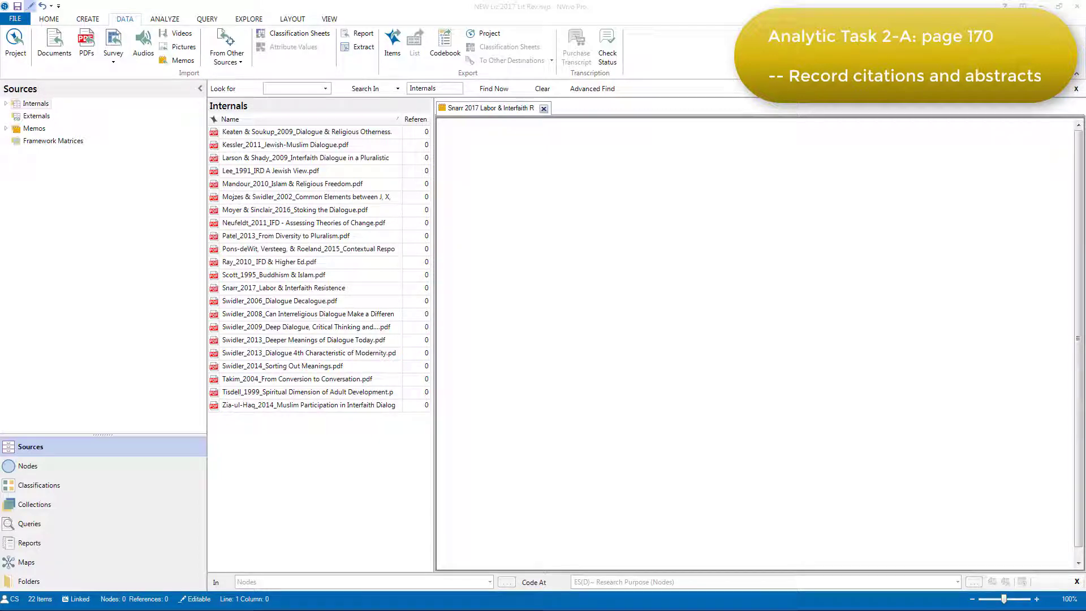
pyautogui.hotkey('alt', 'Tab')
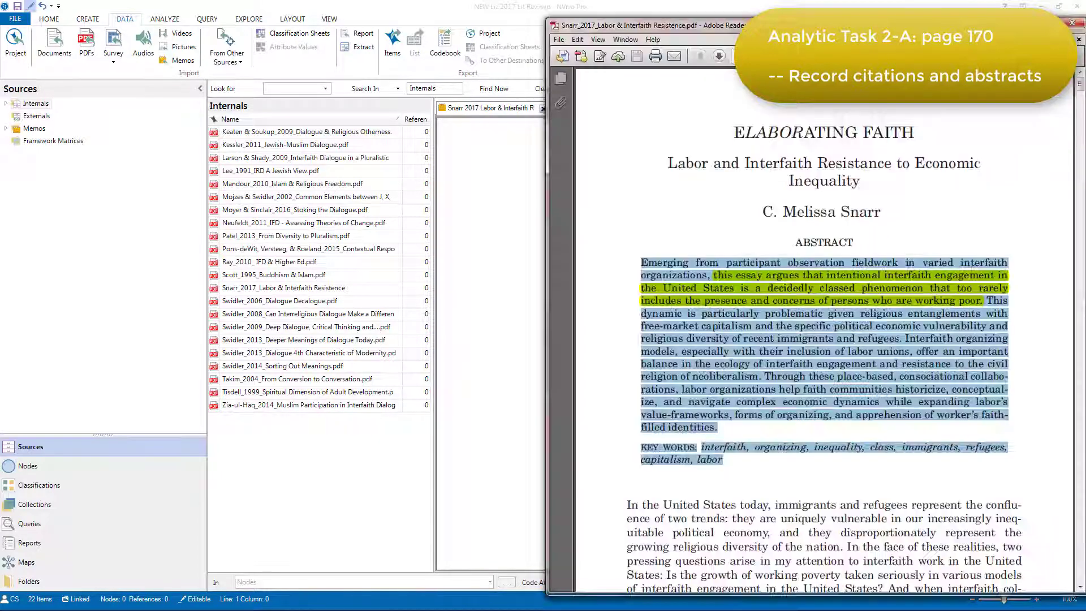
pyautogui.click(477, 209)
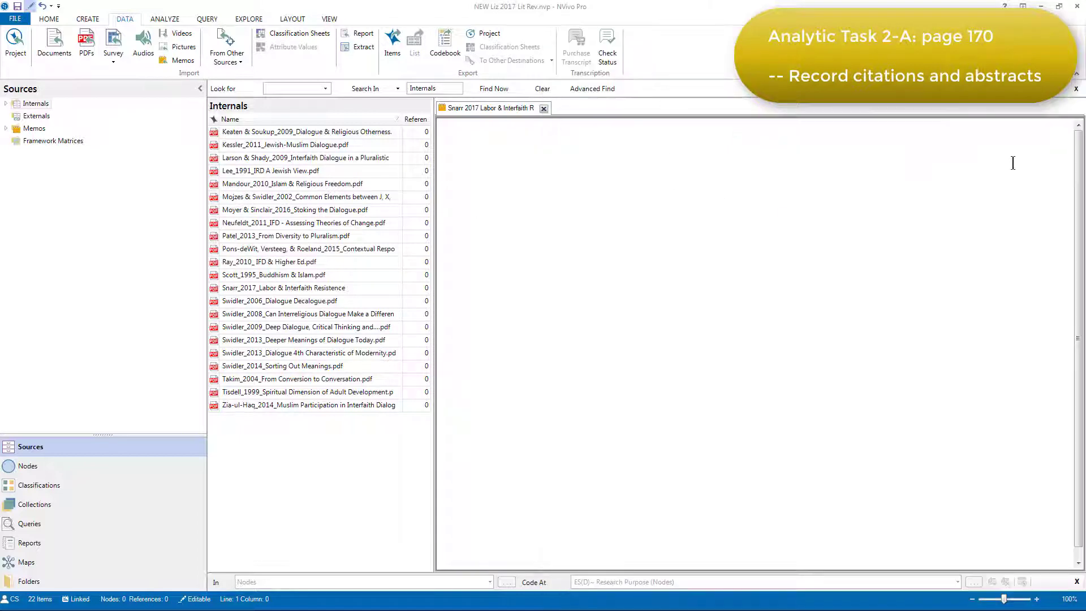
pyautogui.click(1059, 6)
pyautogui.click(829, 211)
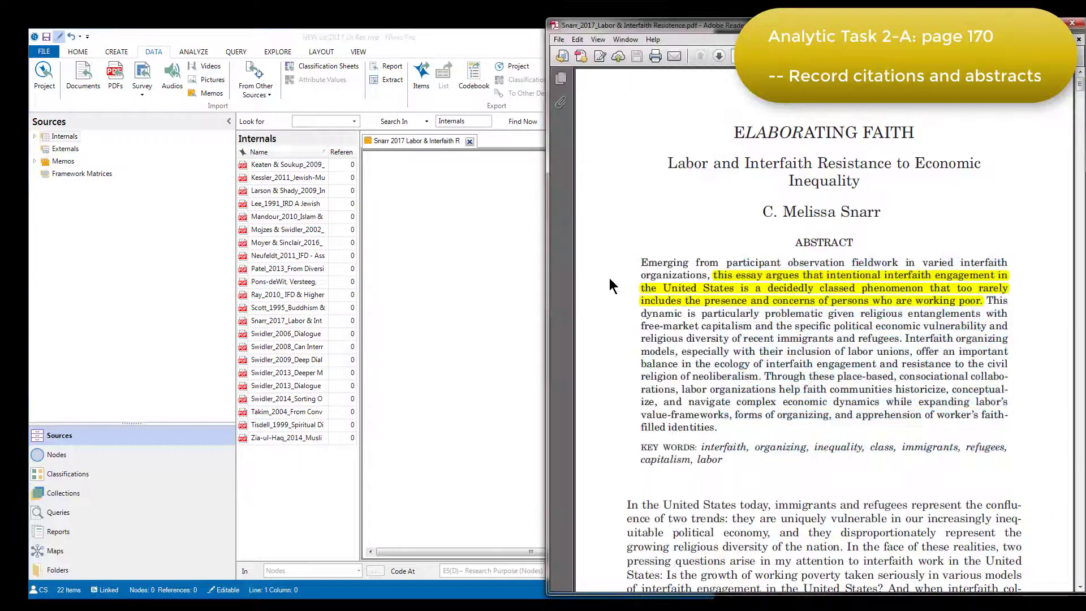
pyautogui.moveTo(548, 272); pyautogui.dragTo(638, 272)
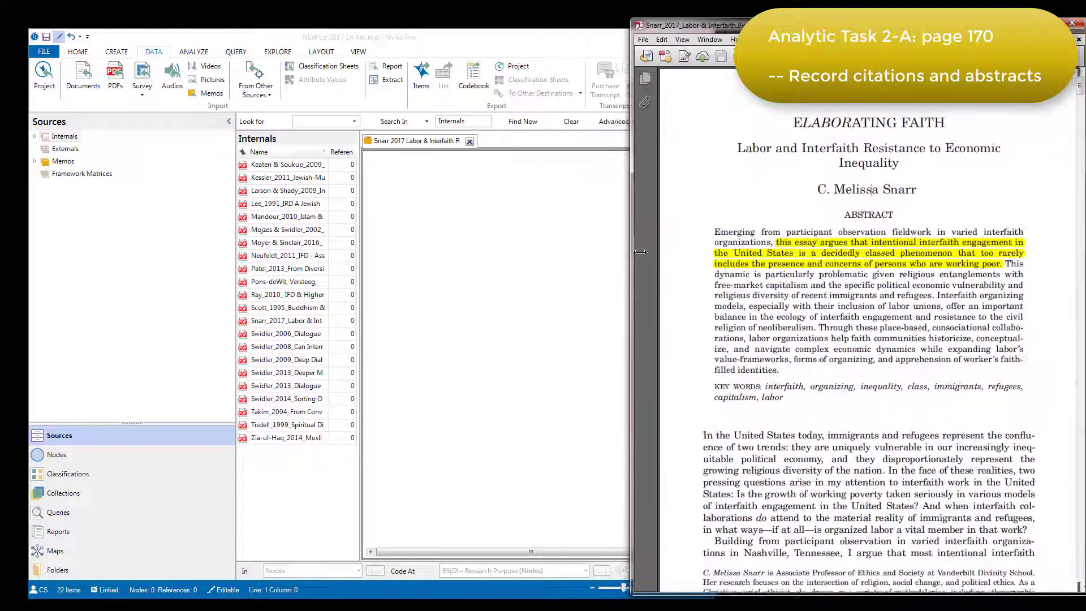
pyautogui.scroll(-2, 896, 298)
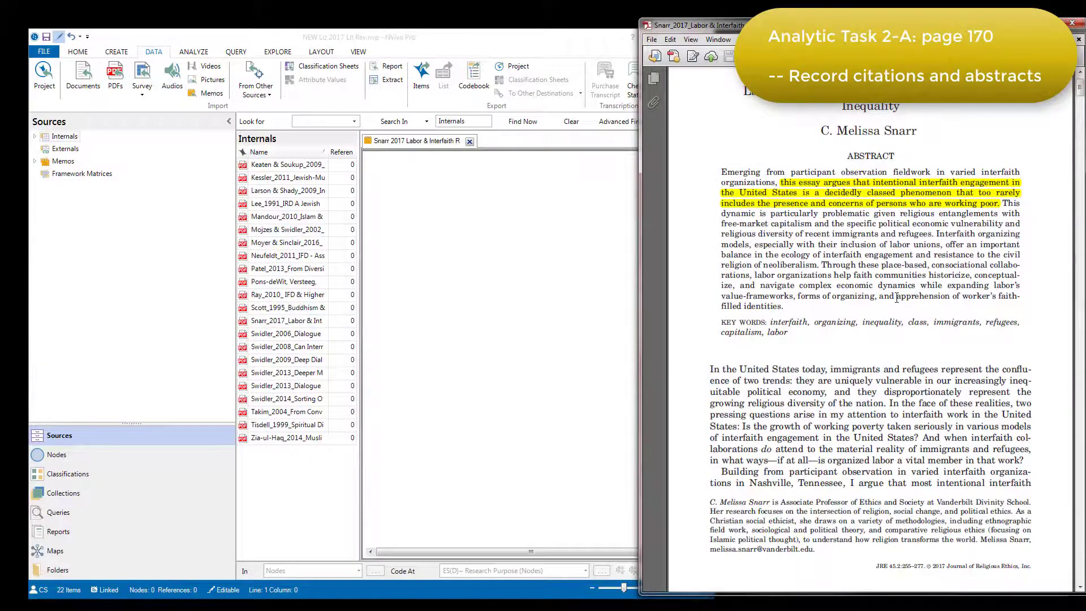
# Step: Paste the journal citation into the memo, then copy the PDF's abstract and keywords into it
pyautogui.click(430, 173)
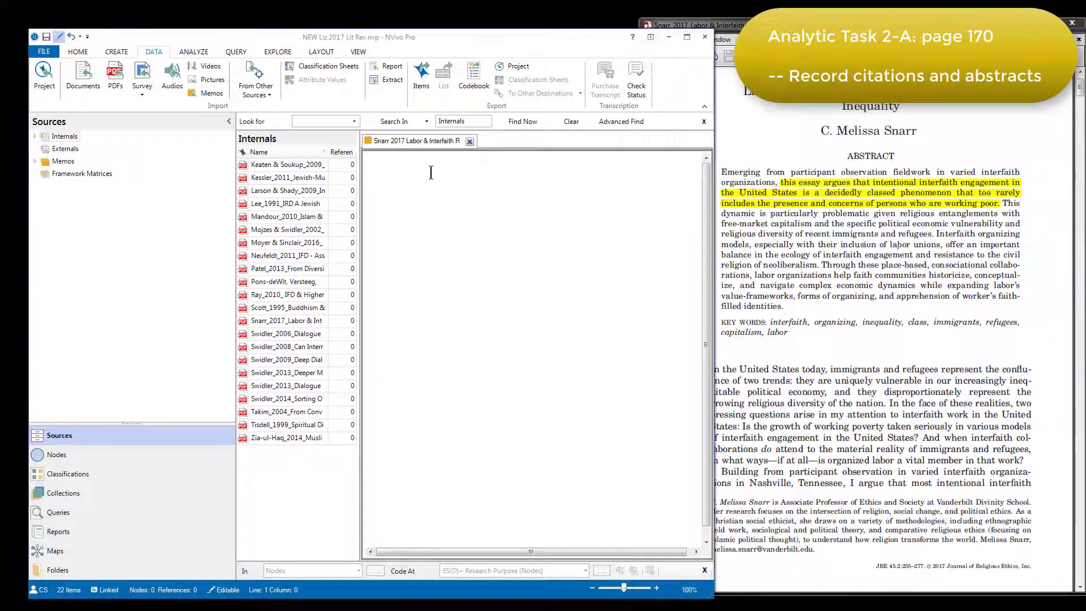
pyautogui.write('Snarr, C. M (2017). Elaborating faith: Labor and interfaith resistance to economic inequality. Journal of Religious Ethics, 45(2), 255-277.')
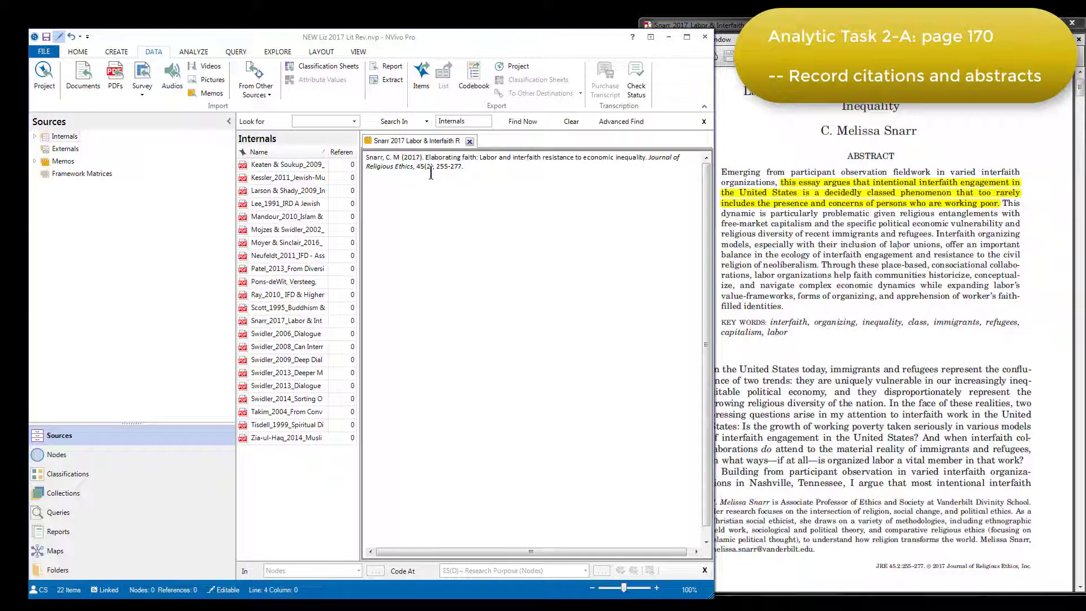
pyautogui.click(1039, 222)
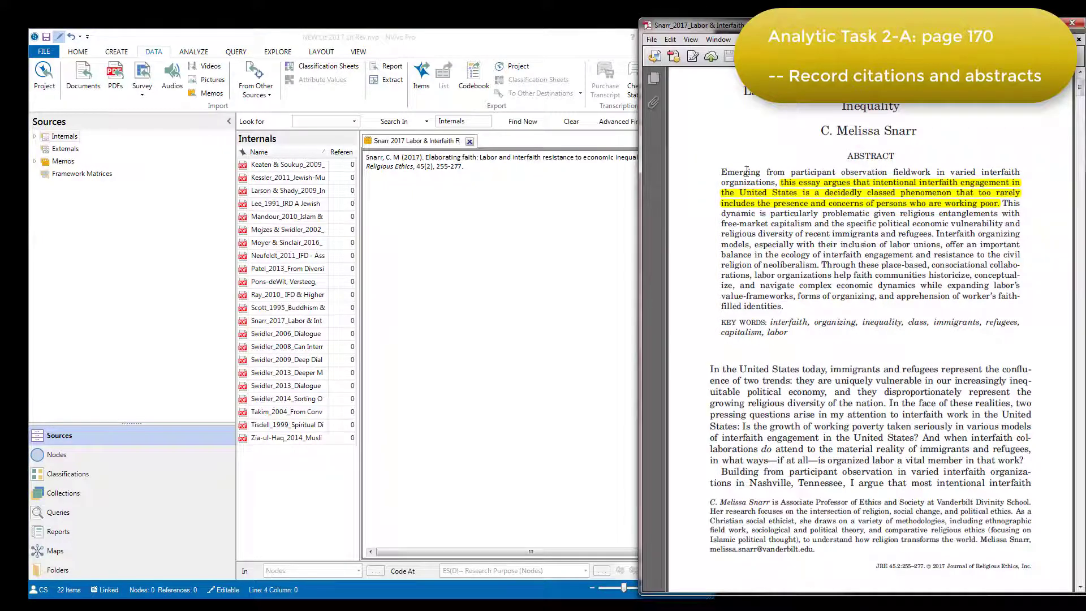
pyautogui.moveTo(722, 171); pyautogui.dragTo(789, 334)
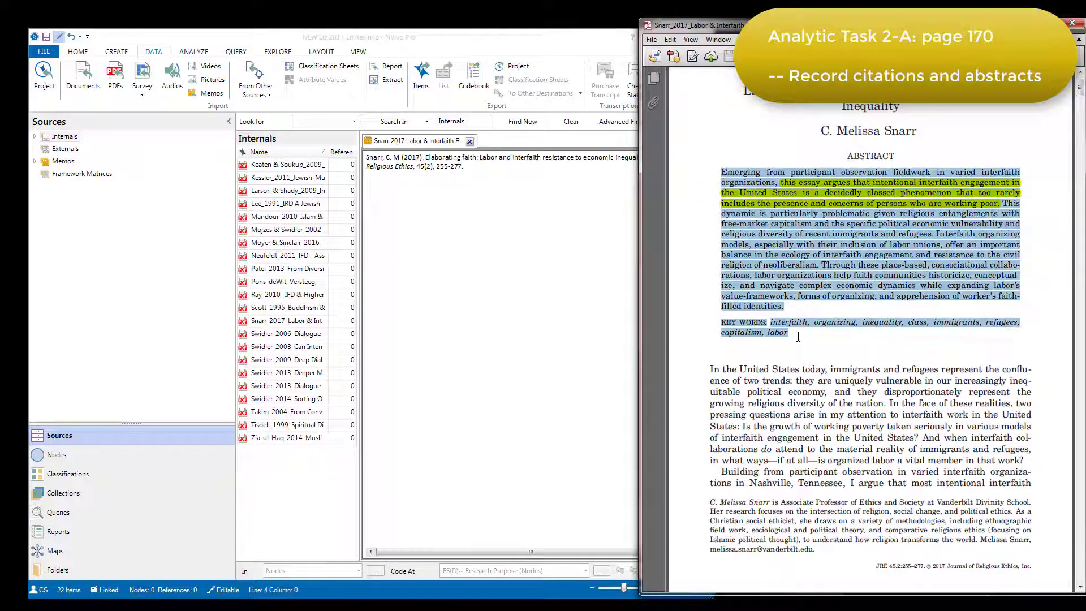
pyautogui.rightClick(803, 257)
pyautogui.click(809, 263)
pyautogui.click(569, 209)
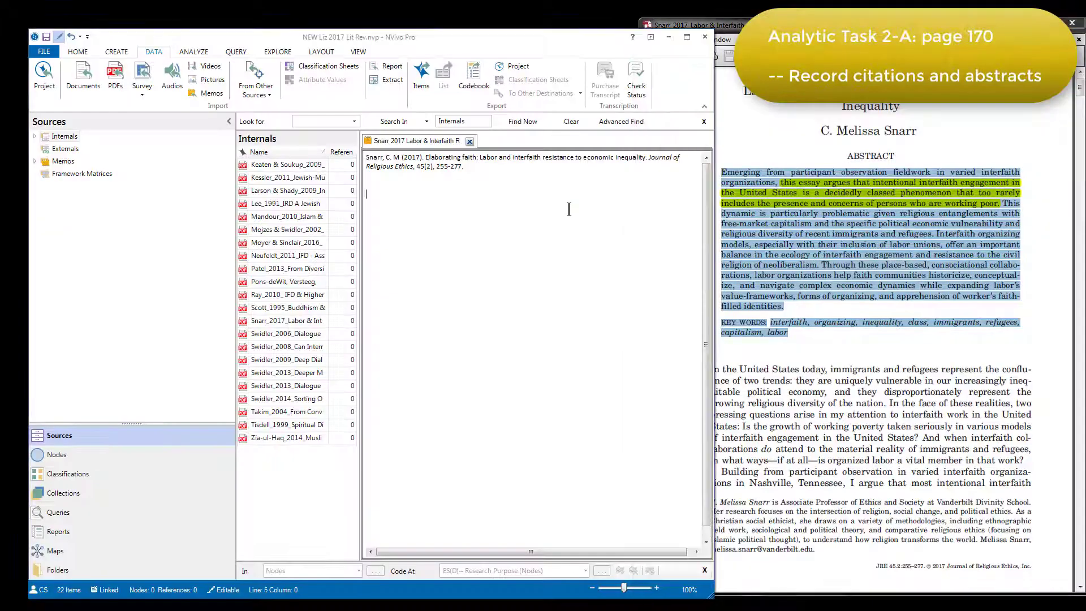
pyautogui.hotkey('ctrl', 'v')
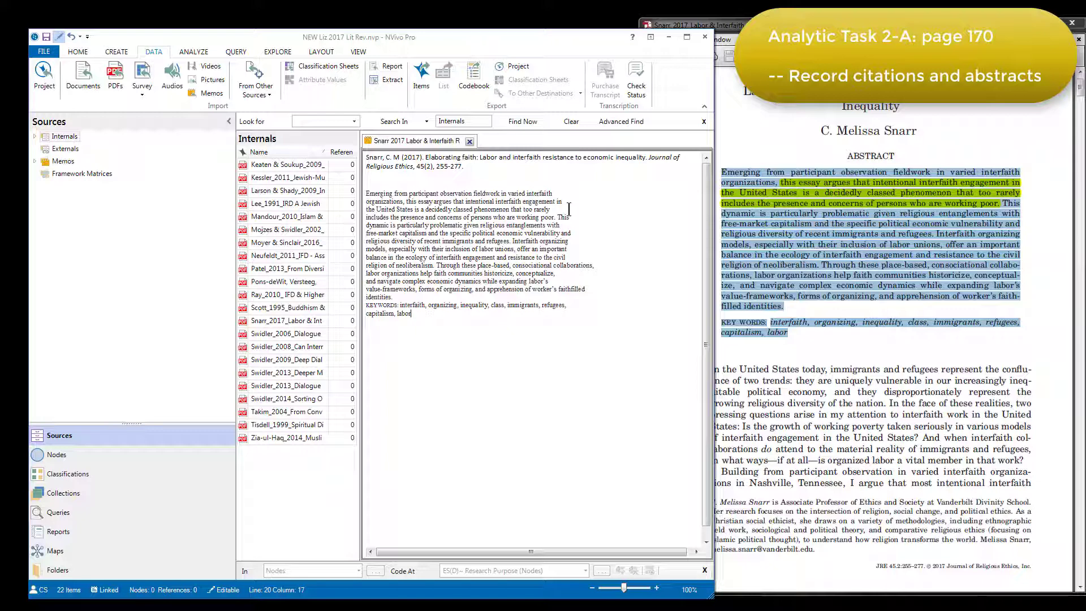
# Step: Delete the hard line breaks so the abstract and keywords flow as continuous paragraphs
pyautogui.click(571, 194)
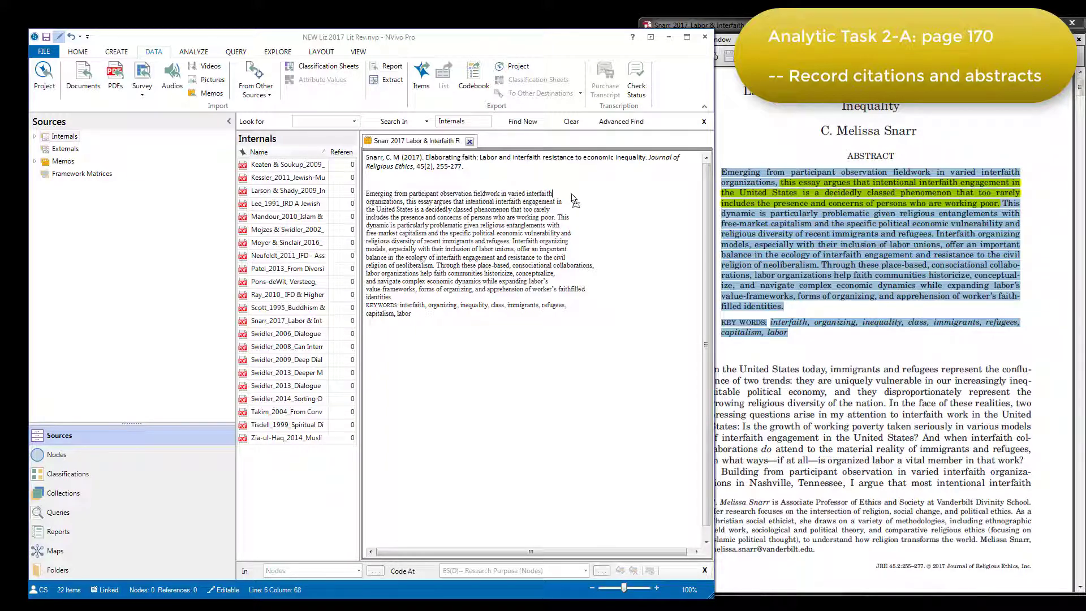
pyautogui.press('Delete')
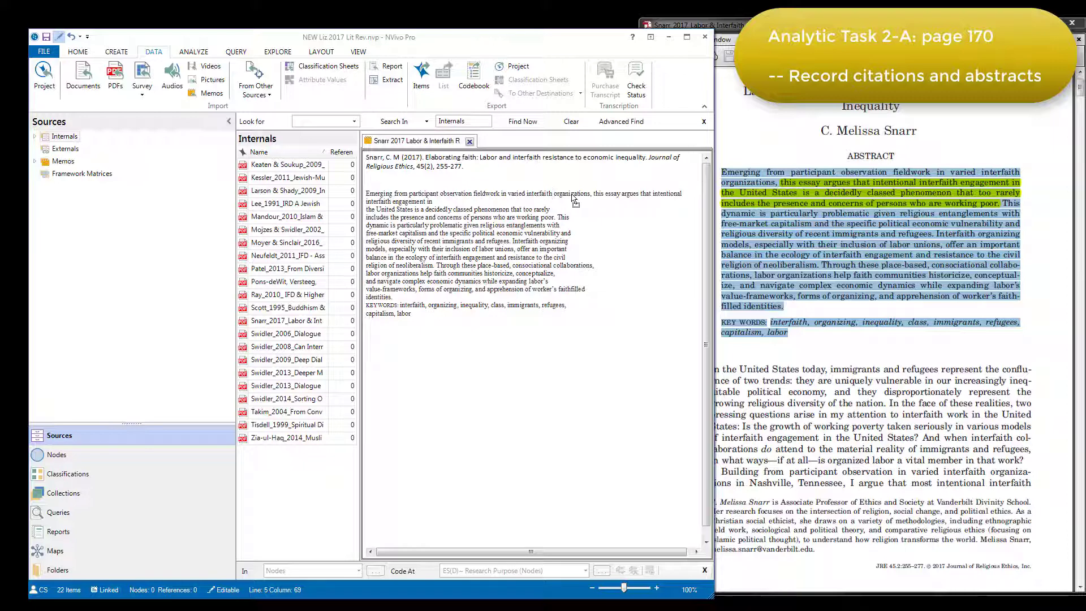
pyautogui.click(571, 201)
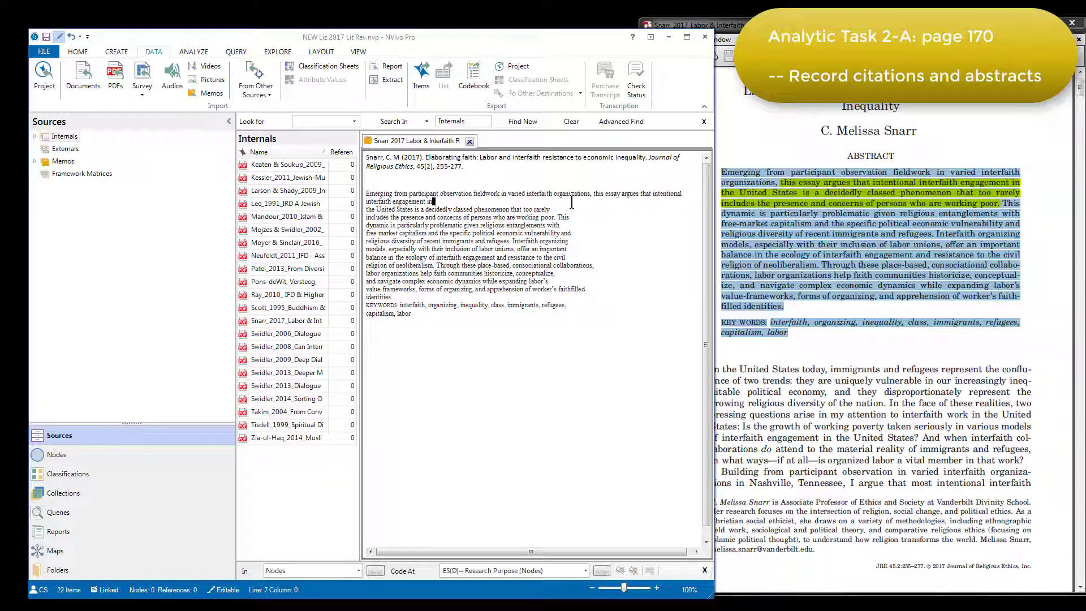
pyautogui.press('Delete')
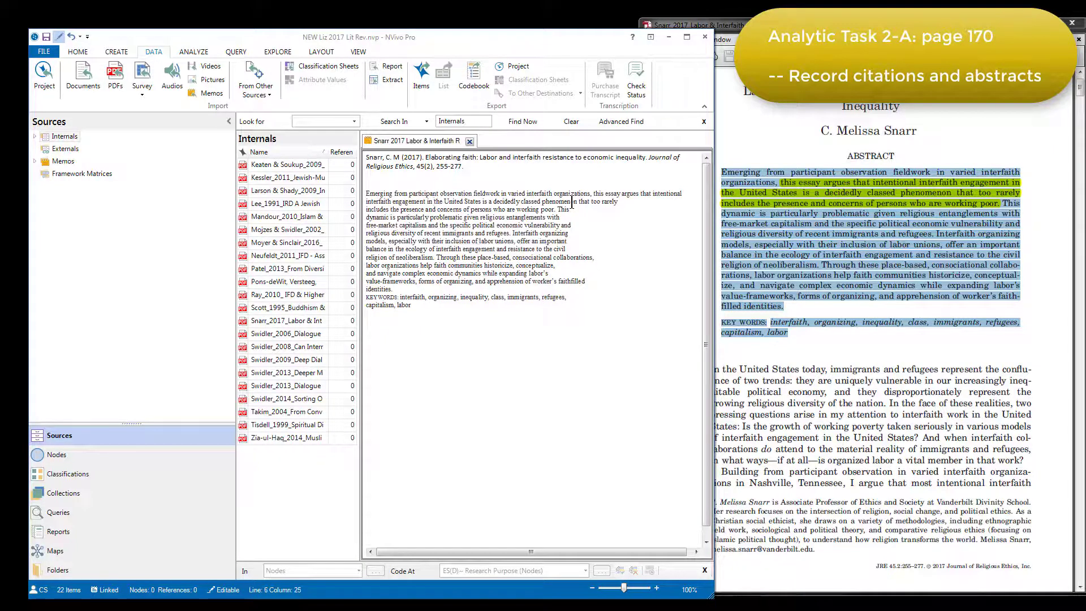
pyautogui.click(636, 201)
pyautogui.press('Delete')
pyautogui.click(632, 210)
pyautogui.press('Delete')
pyautogui.click(690, 218)
pyautogui.press('Delete')
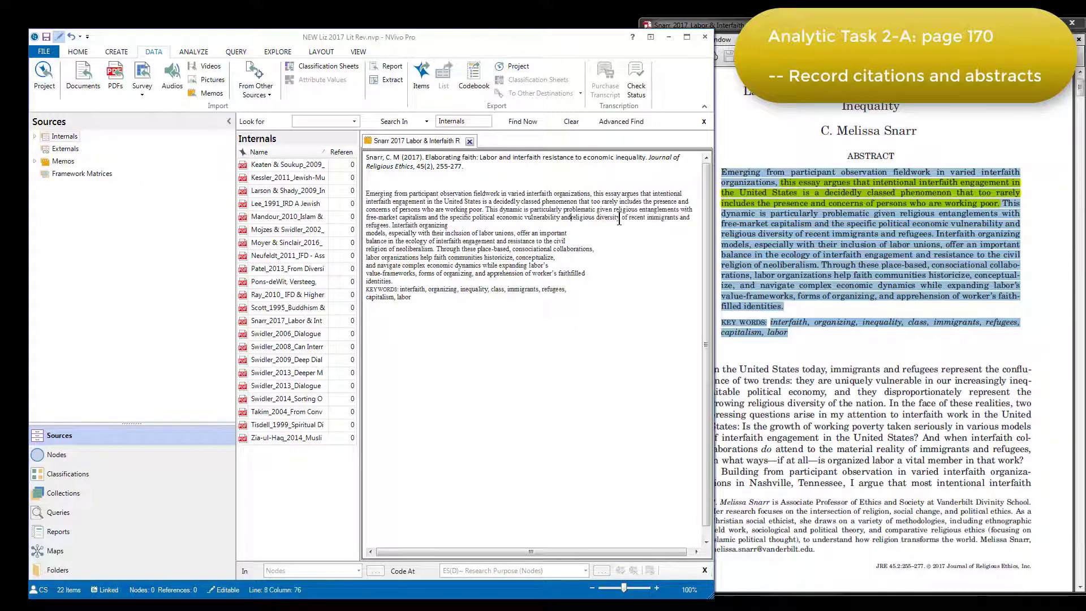
pyautogui.click(670, 227)
pyautogui.press('Delete')
pyautogui.click(670, 233)
pyautogui.press('Delete')
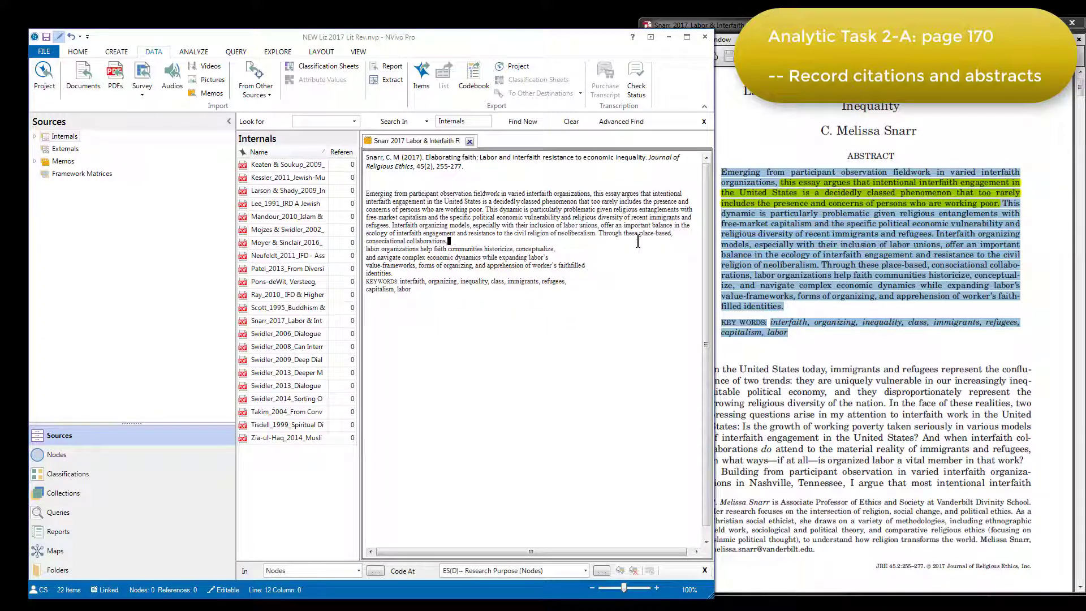
pyautogui.click(670, 240)
pyautogui.press('Delete')
pyautogui.click(670, 241)
pyautogui.press('Delete')
pyautogui.click(670, 249)
pyautogui.press('Delete')
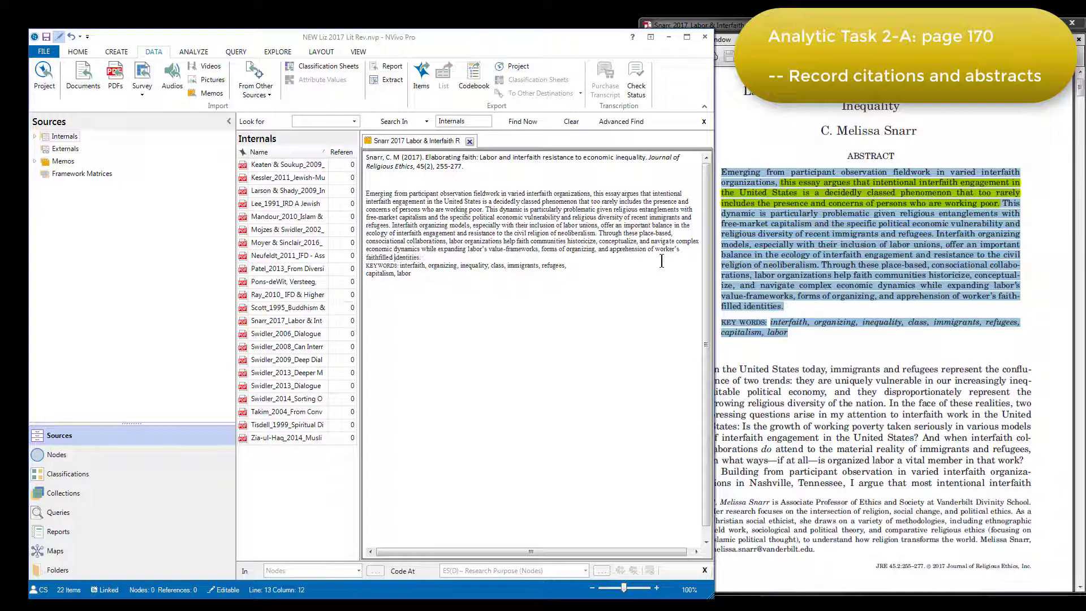
pyautogui.click(653, 266)
pyautogui.press('Delete')
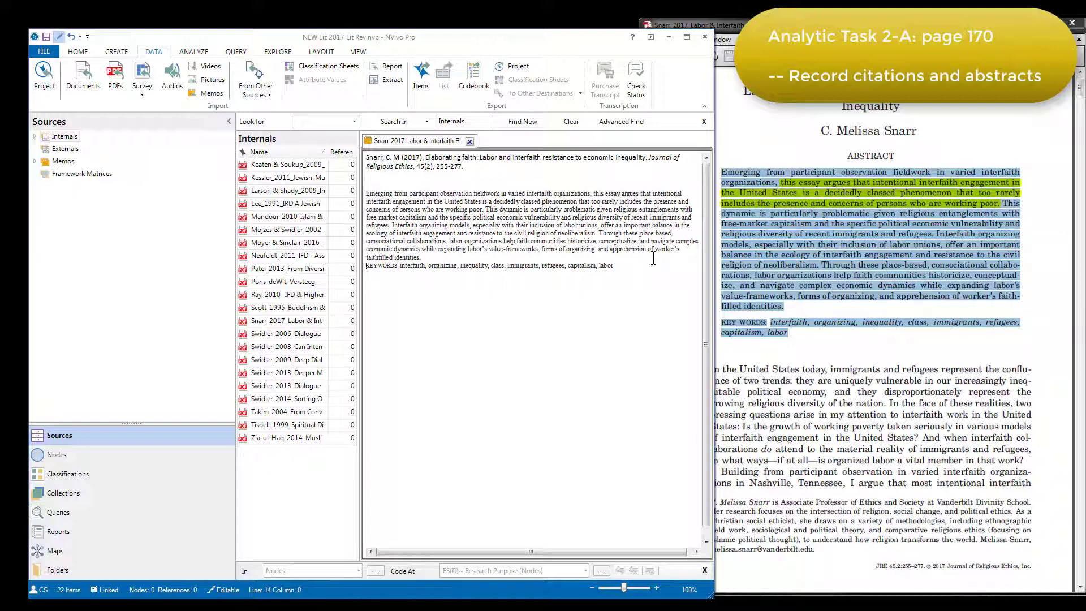
# Step: Maximize NVivo, close the Snarr memo, and use Open Linked Memo on Snarr_2017
pyautogui.click(688, 36)
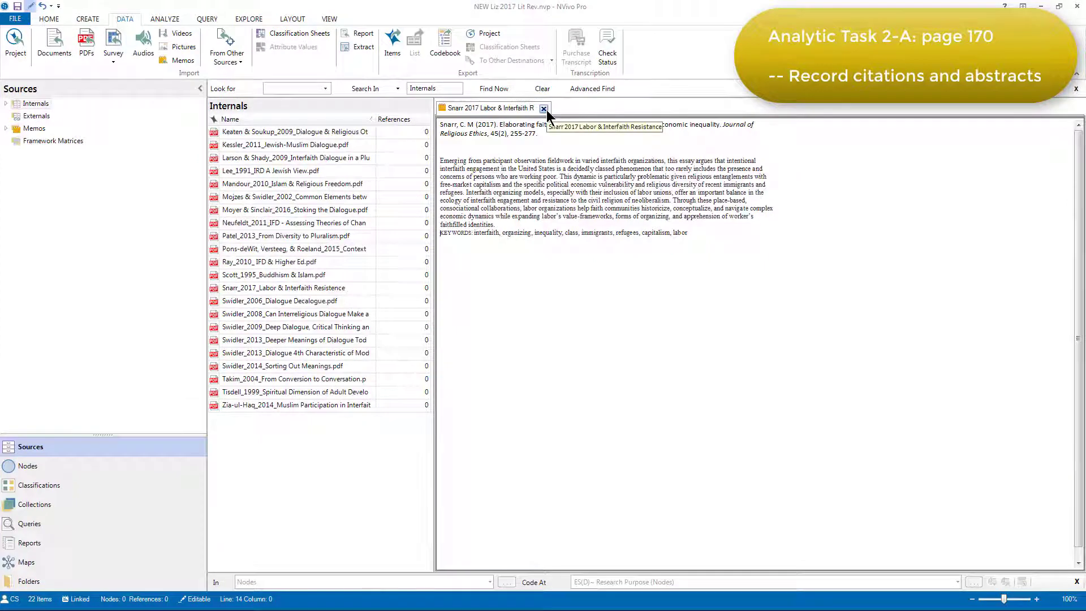
pyautogui.click(543, 109)
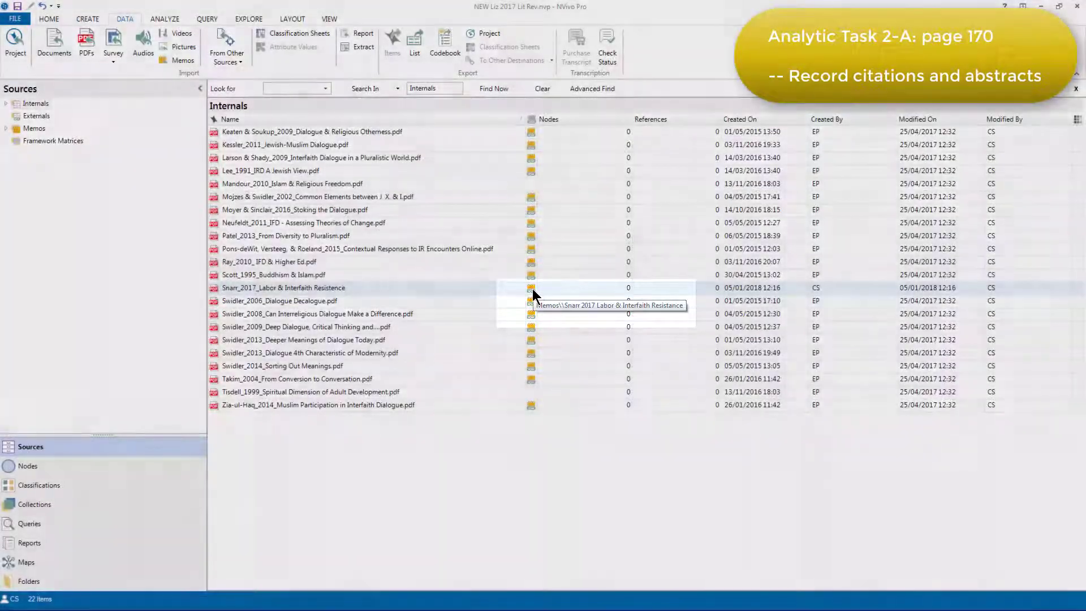
pyautogui.click(533, 294)
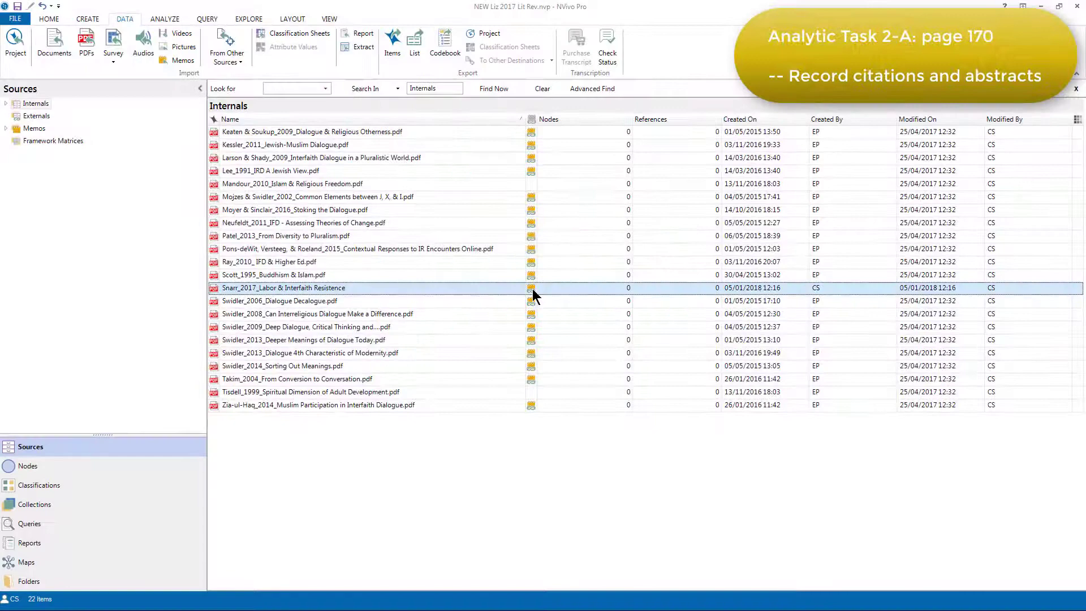
pyautogui.rightClick(533, 293)
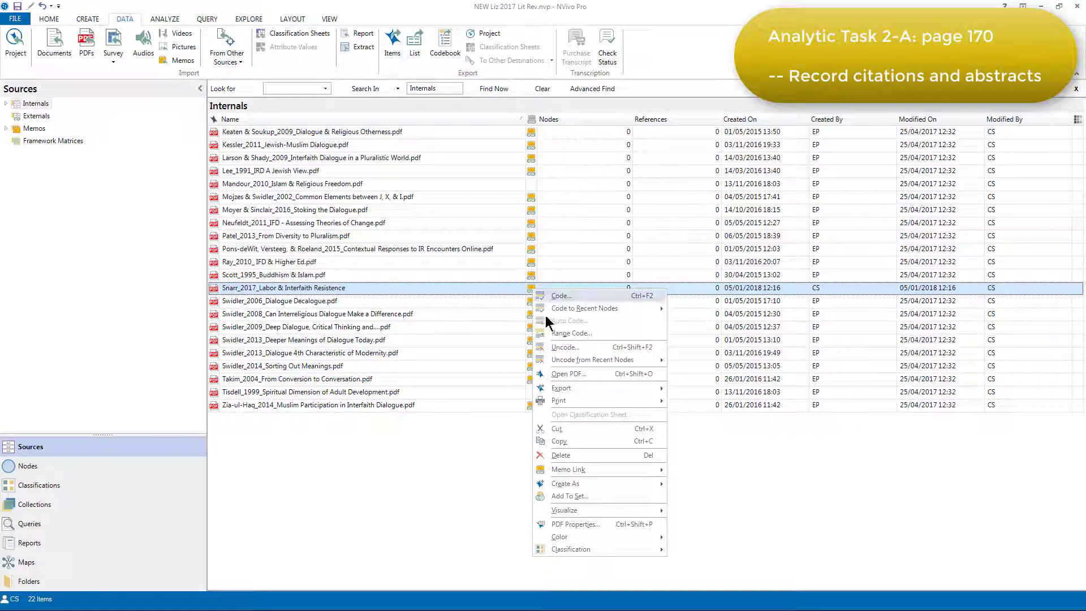
pyautogui.moveTo(596, 470)
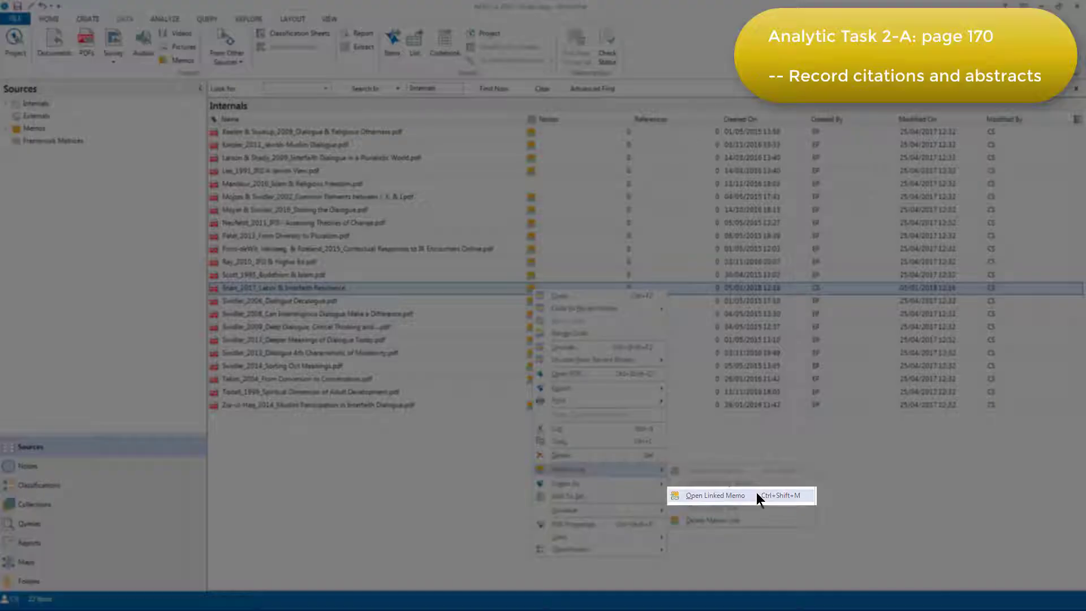
pyautogui.click(756, 492)
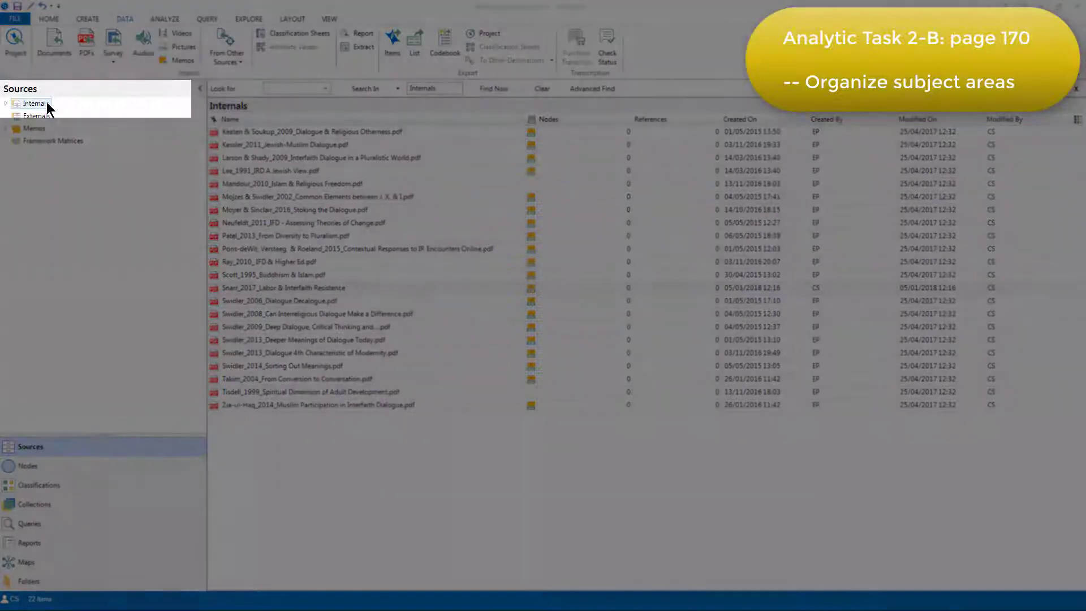
# Step: Expand Internals to show its five subject subfolders and select the Snarr_2017 source
pyautogui.rightClick(46, 101)
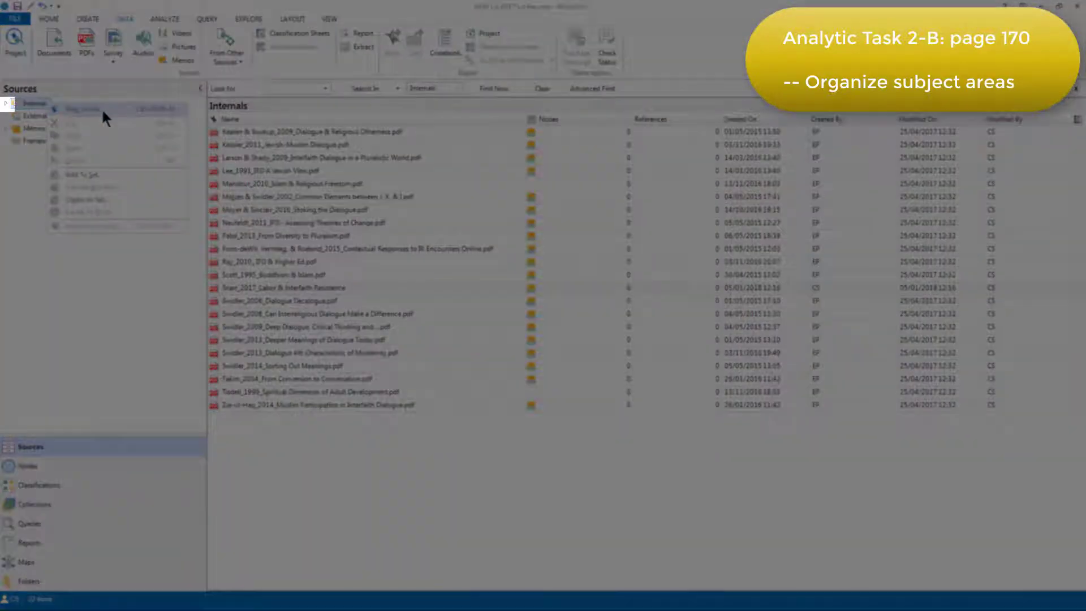
pyautogui.click(5, 104)
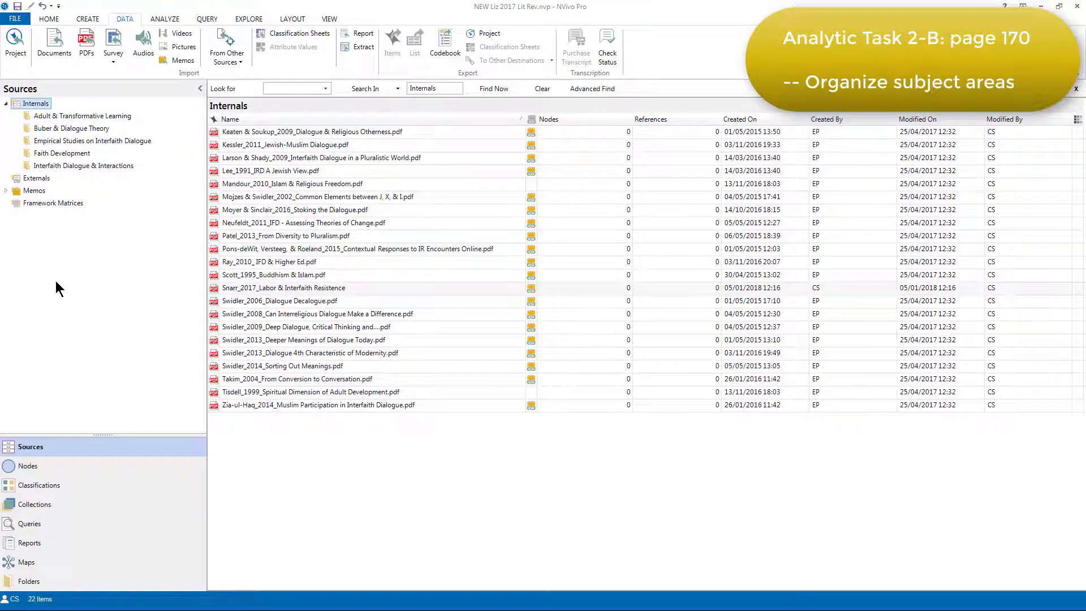
pyautogui.click(225, 290)
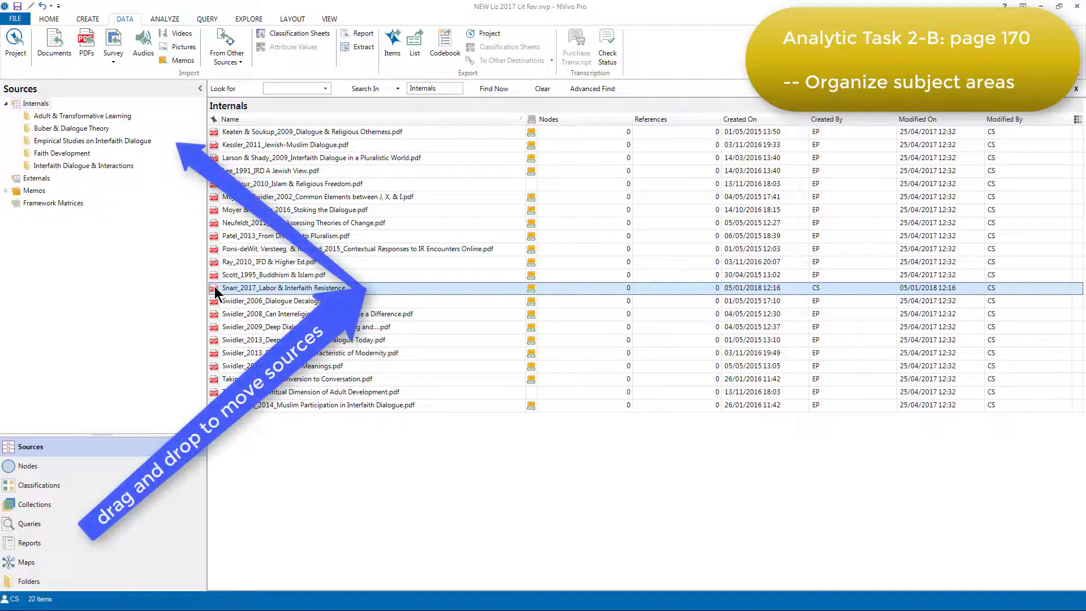
# Step: Move Snarr_2017 into Empirical Studies on Interfaith Dialogue and view that folder's 14 sources
pyautogui.moveTo(215, 286); pyautogui.dragTo(126, 147)
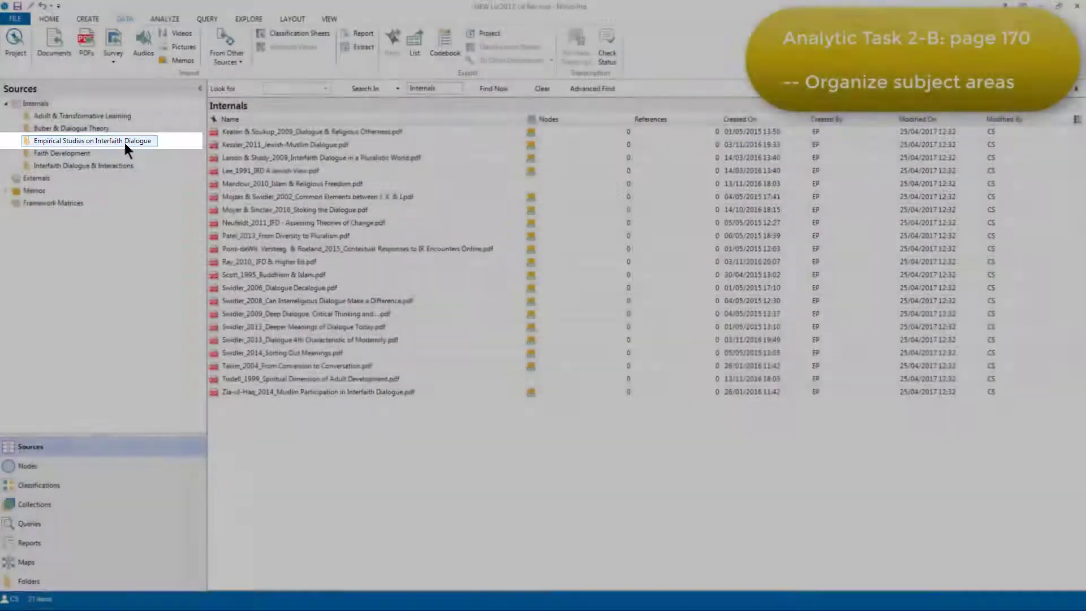
pyautogui.click(125, 145)
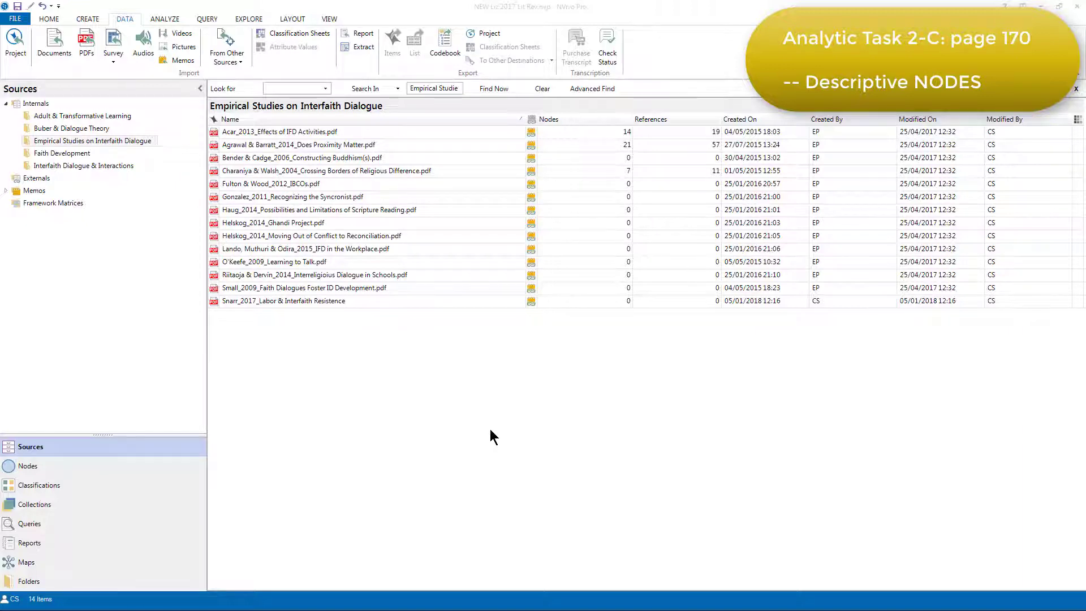
# Step: Open the Snarr_2017_Labor & Interfaith Resistence PDF from the folder's list
pyautogui.doubleClick(267, 303)
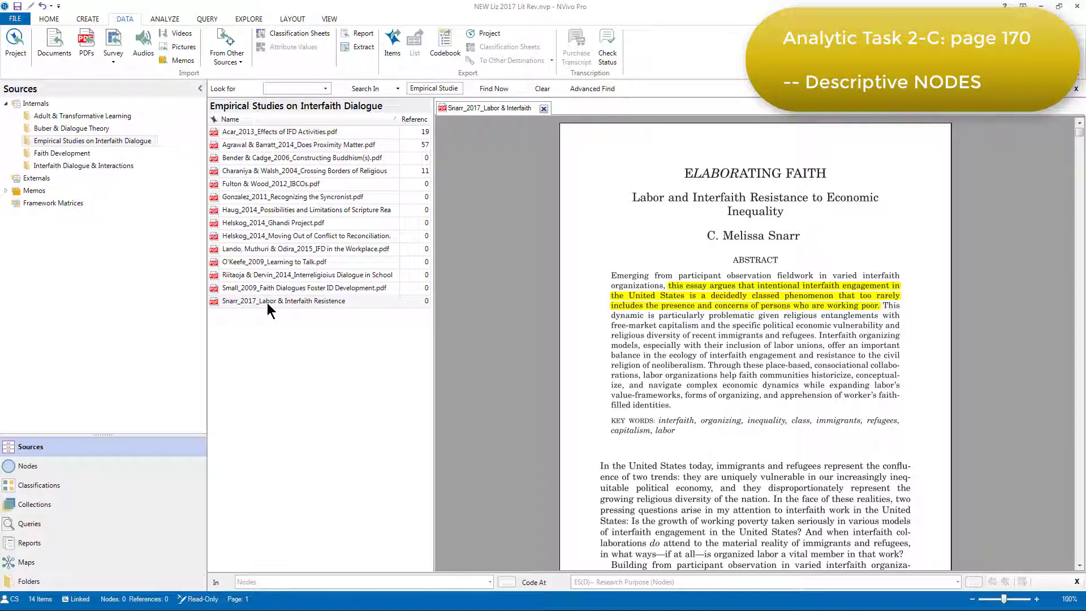
# Step: Show coding stripes for Nodes Recently Coding and bring the Interfaith 'Work' section into view
pyautogui.click(329, 18)
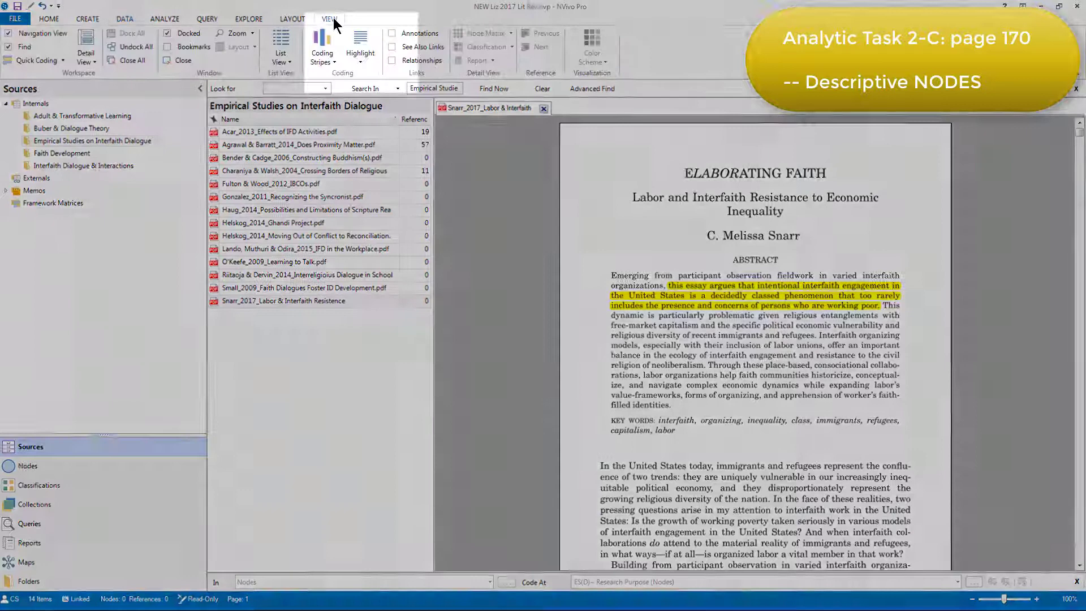
pyautogui.click(330, 46)
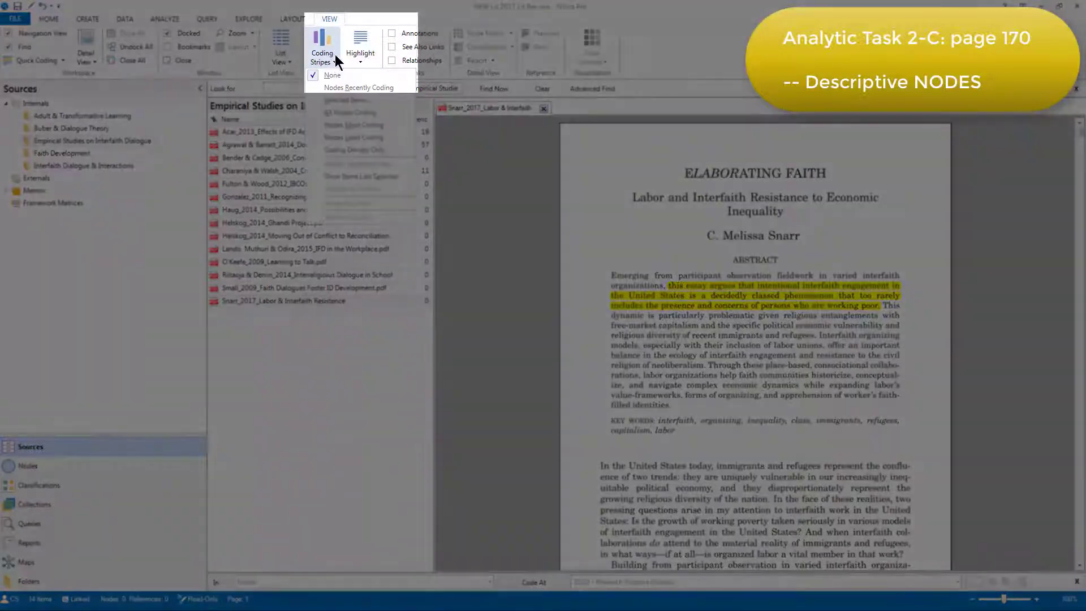
pyautogui.click(400, 91)
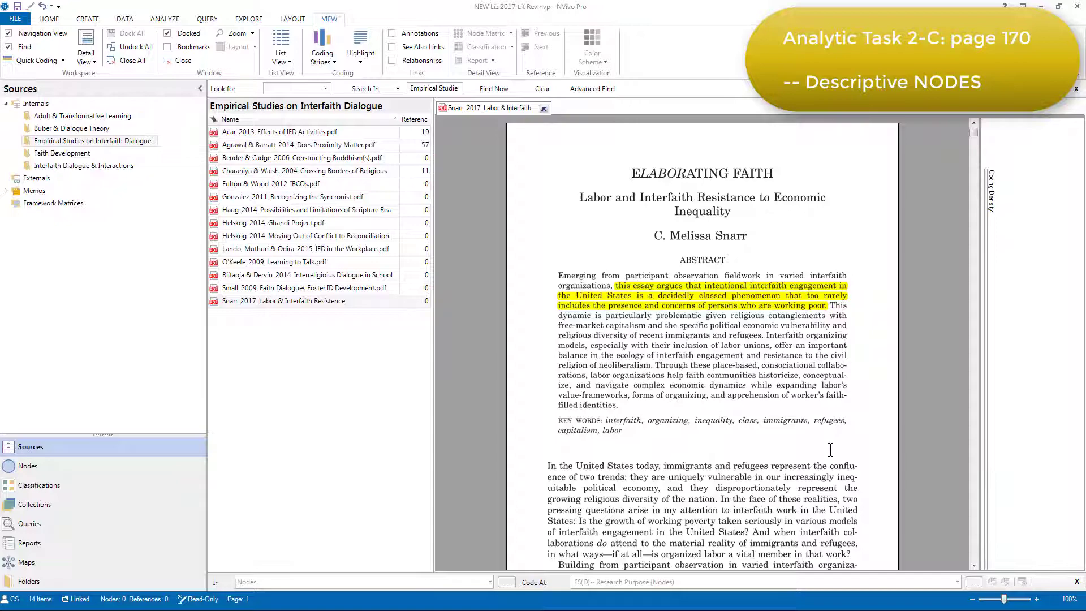
pyautogui.click(974, 562)
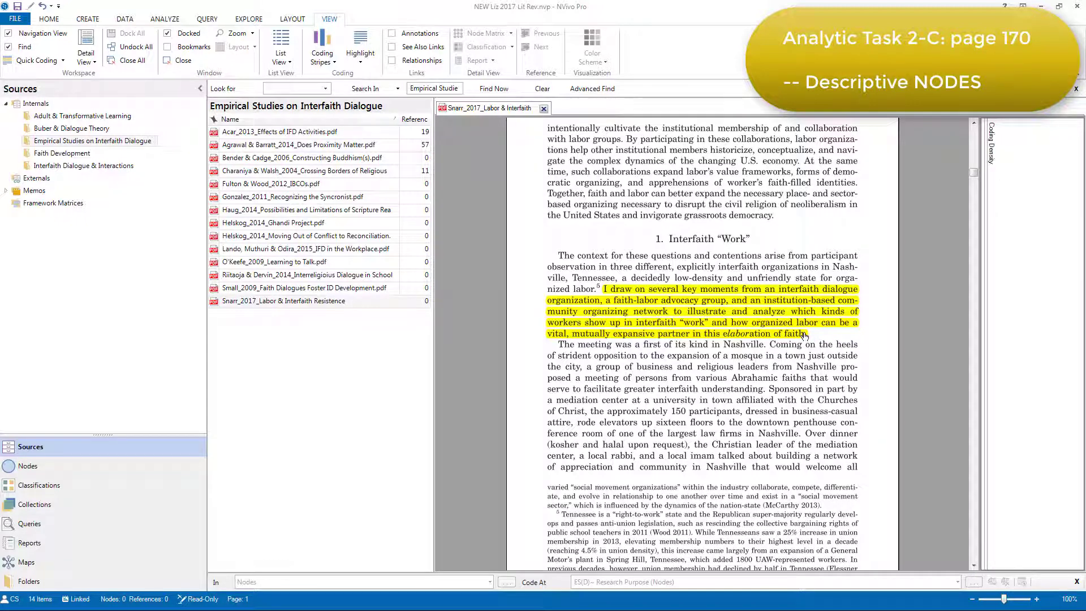
# Step: Select the passage beginning 'I draw on several key moments' and open Code... to pick nodes
pyautogui.moveTo(807, 333); pyautogui.dragTo(603, 290)
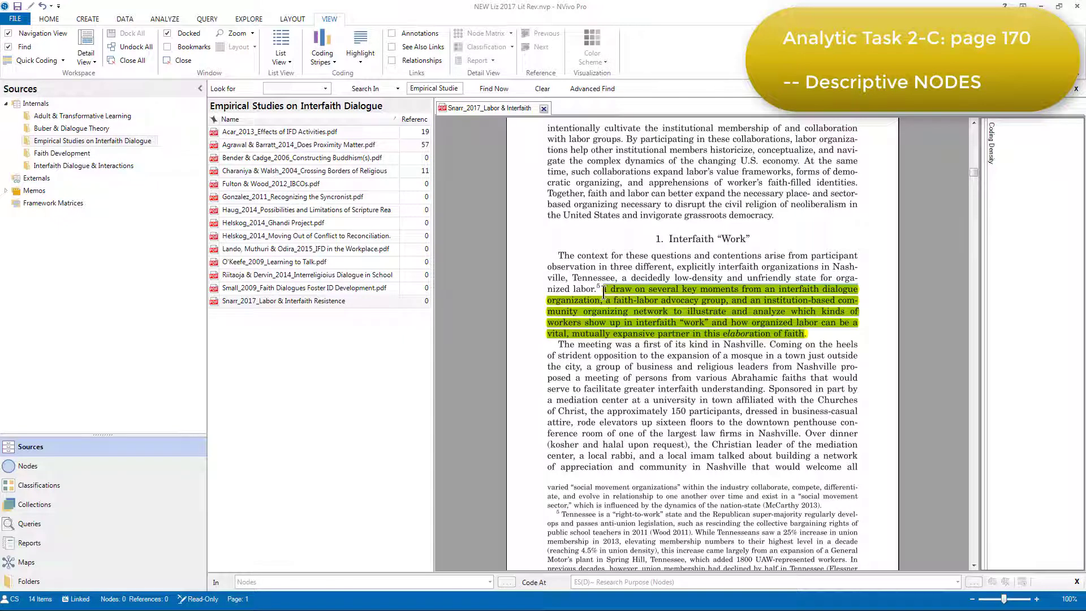
pyautogui.rightClick(631, 303)
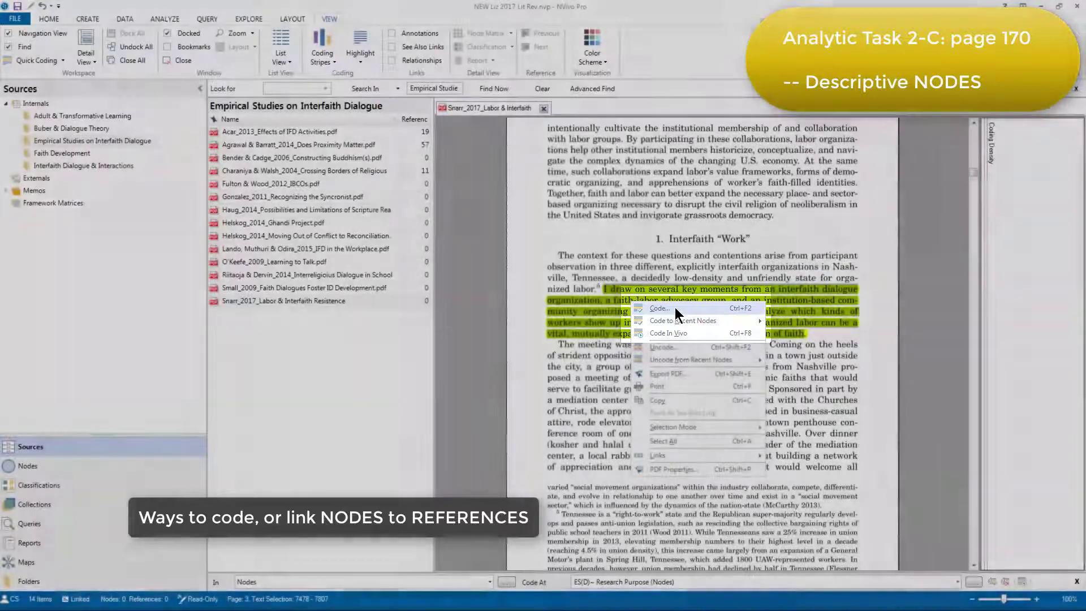
pyautogui.click(674, 308)
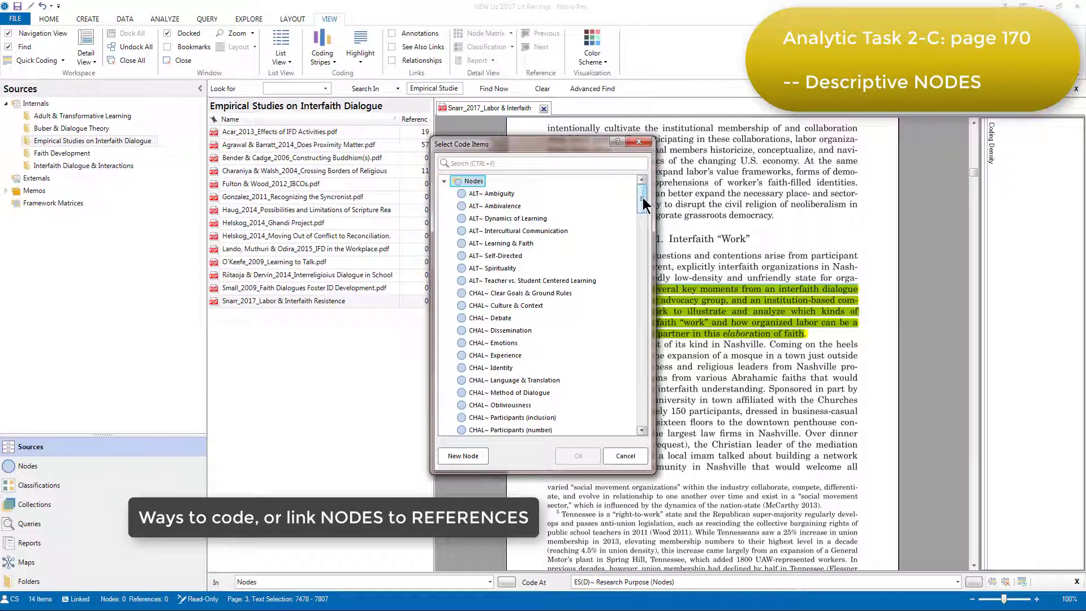
# Step: Code the selected Snarr purpose passage to ES(IFD)~ Research Purpose, giving that node 1 reference
pyautogui.moveTo(642, 198); pyautogui.dragTo(638, 294)
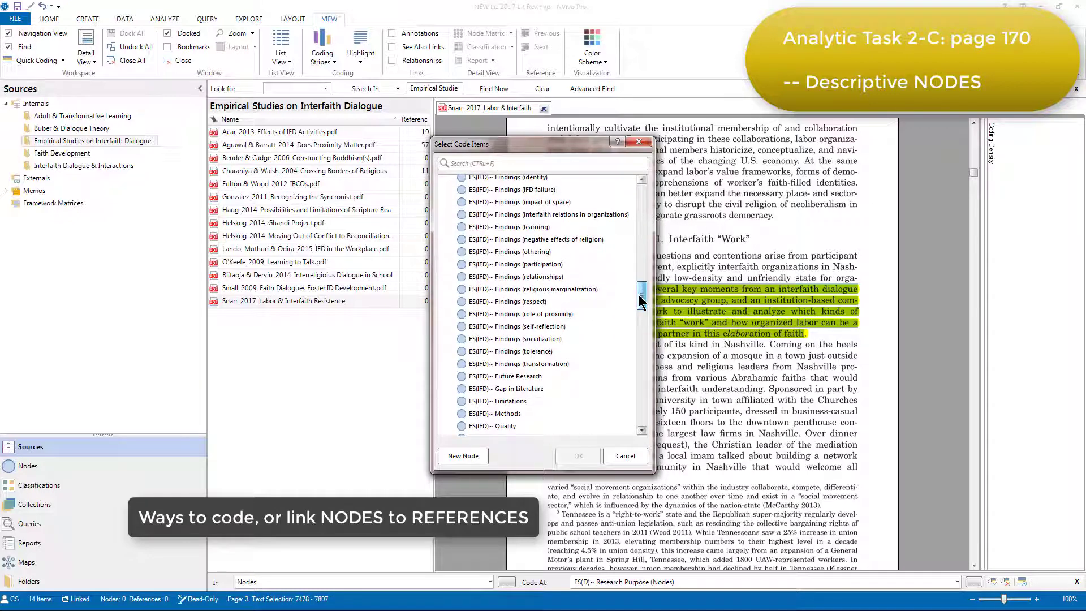
pyautogui.scroll(-1, 638, 294)
pyautogui.click(537, 394)
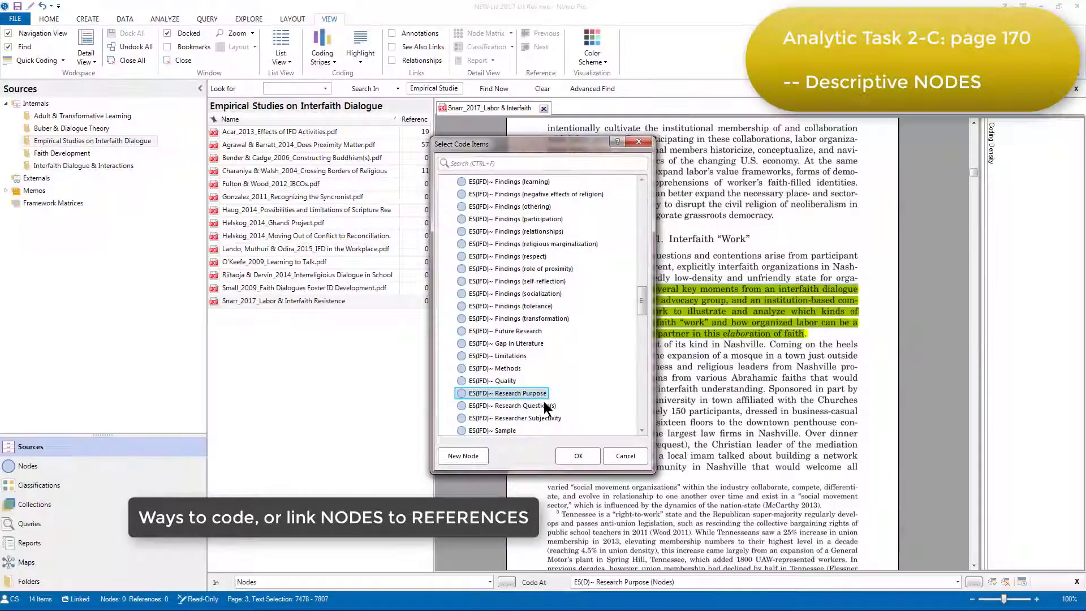
pyautogui.click(579, 456)
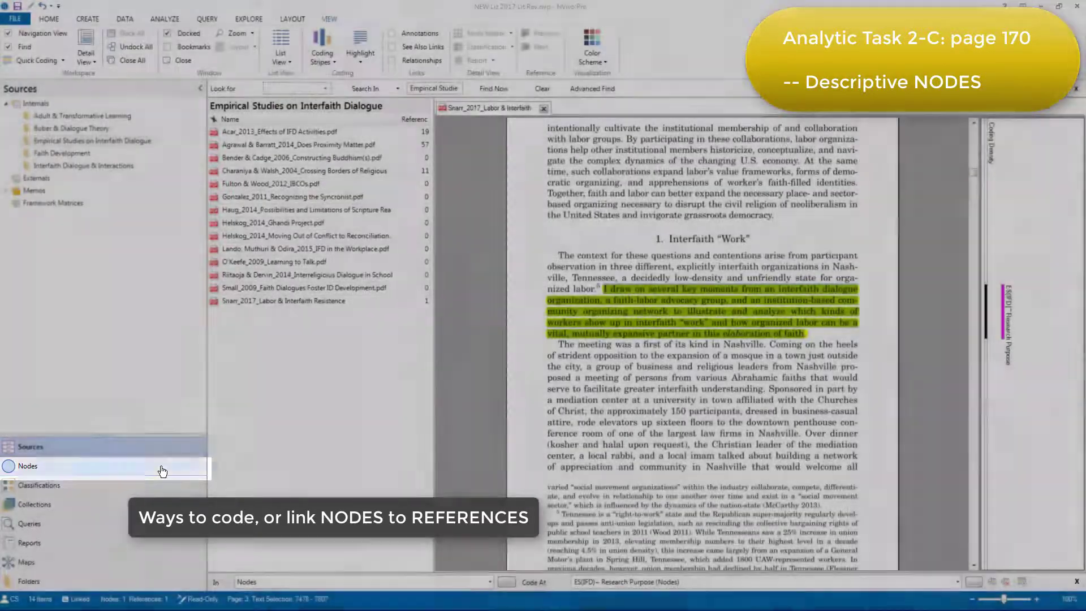
# Step: Select the sentence 'The context for these questions' and drag it onto the ES(IFD)~ Design node
pyautogui.click(161, 468)
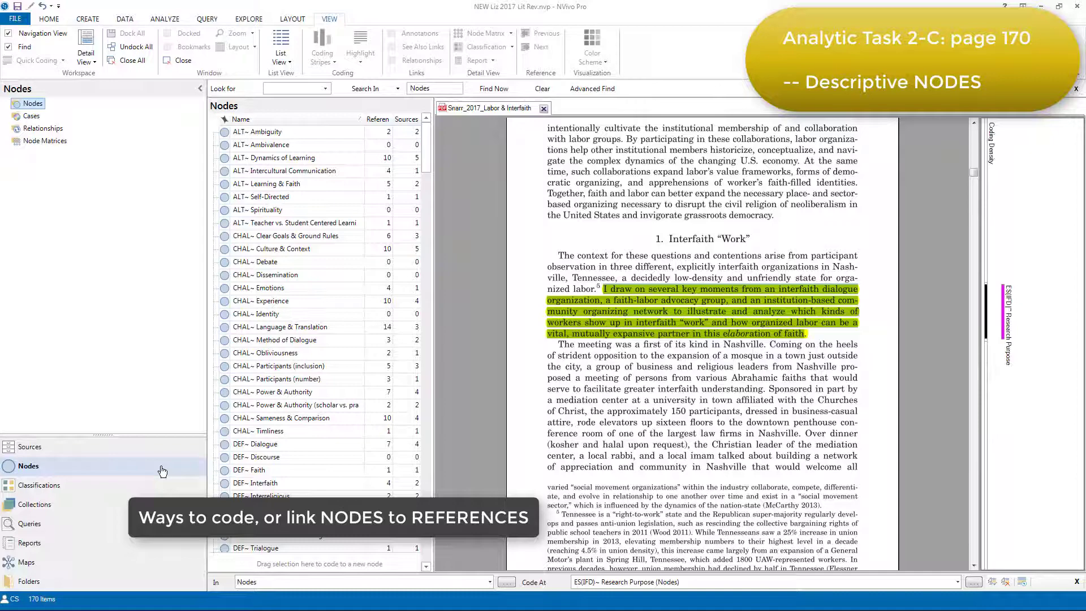
pyautogui.click(557, 252)
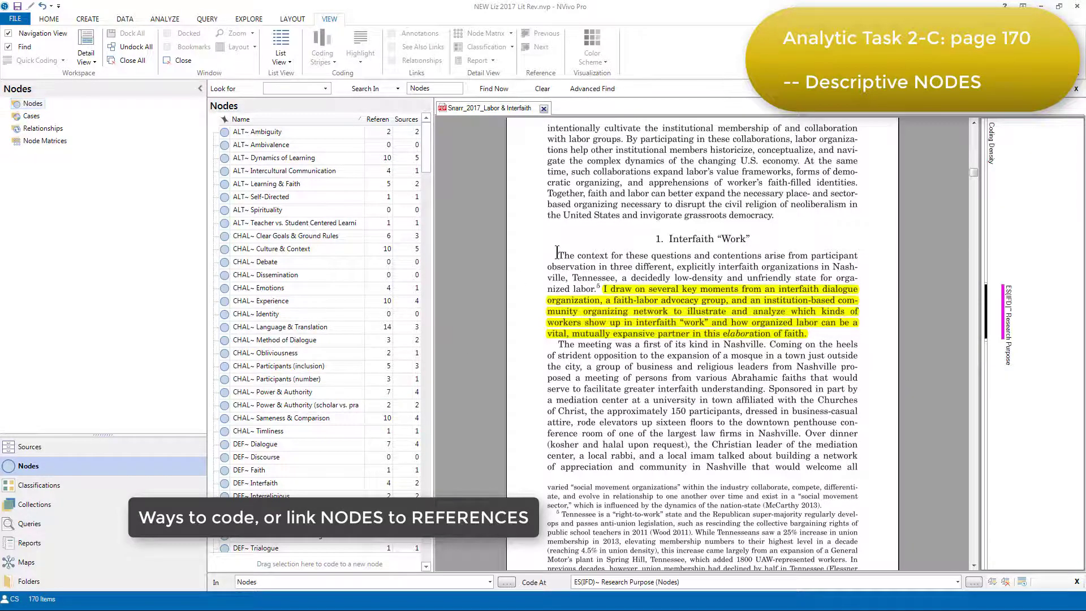
pyautogui.moveTo(557, 252); pyautogui.dragTo(600, 287)
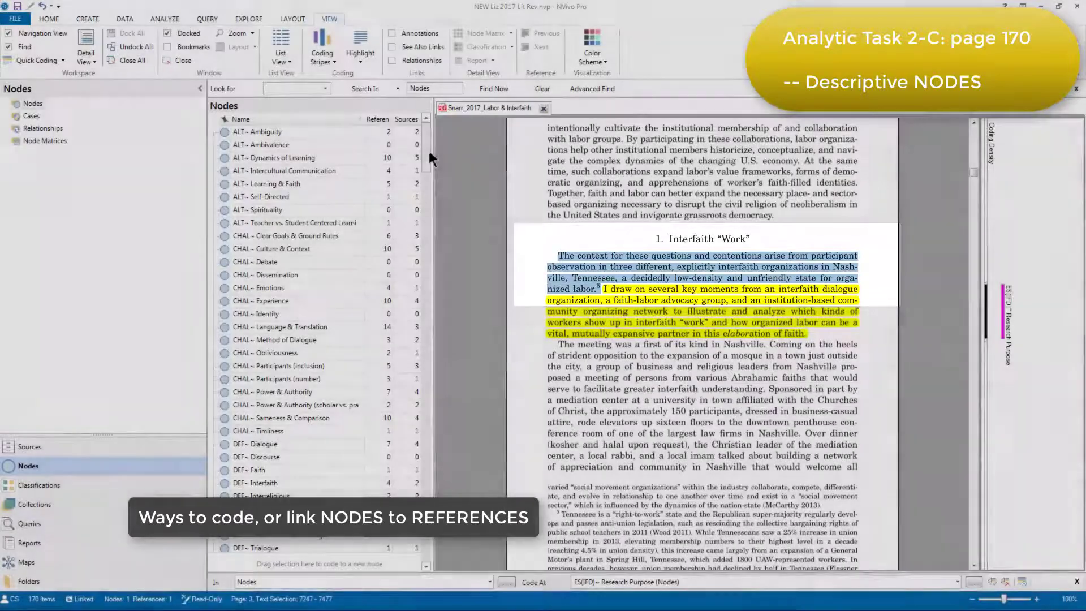
pyautogui.click(428, 151)
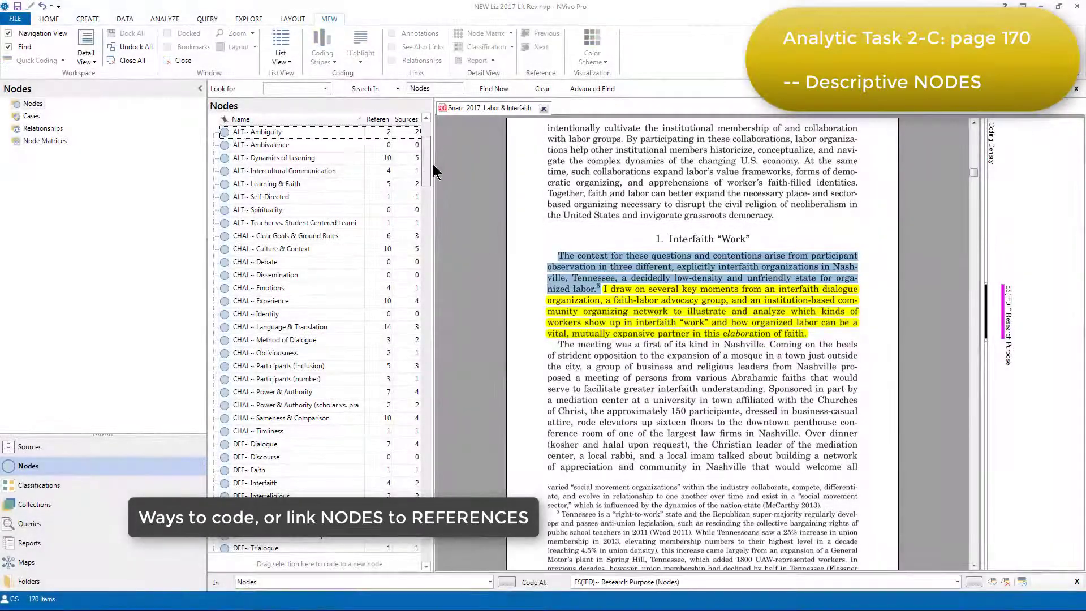
pyautogui.moveTo(432, 164); pyautogui.dragTo(436, 246)
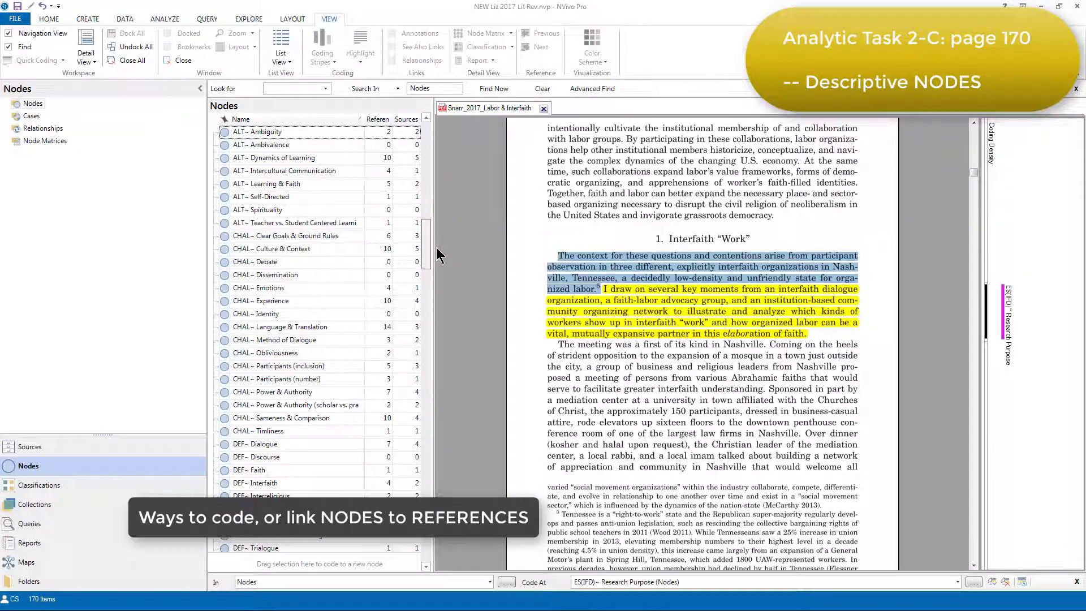
pyautogui.moveTo(565, 257); pyautogui.dragTo(339, 412)
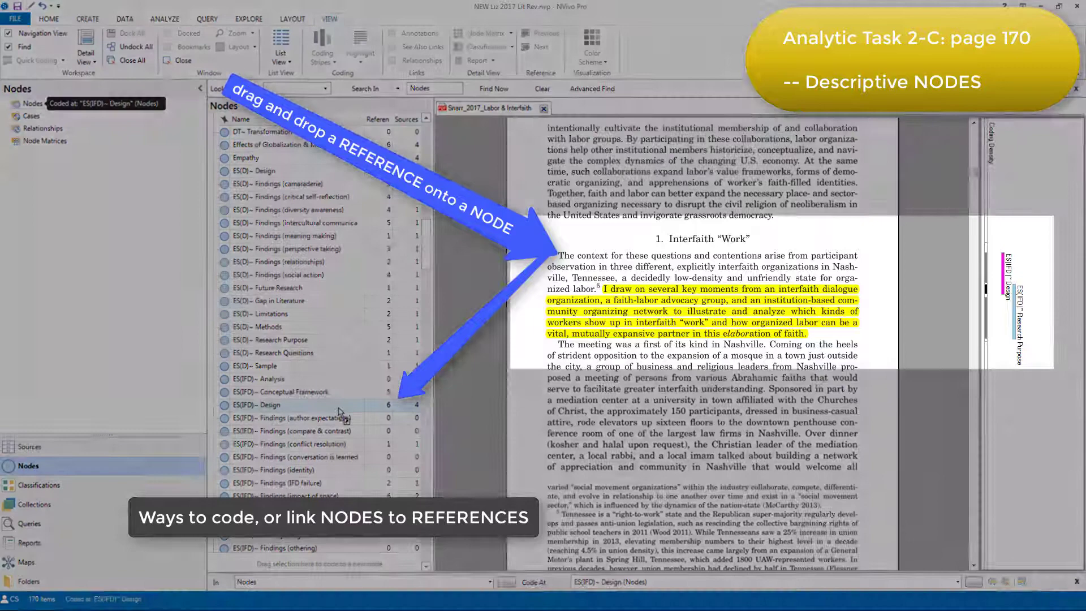